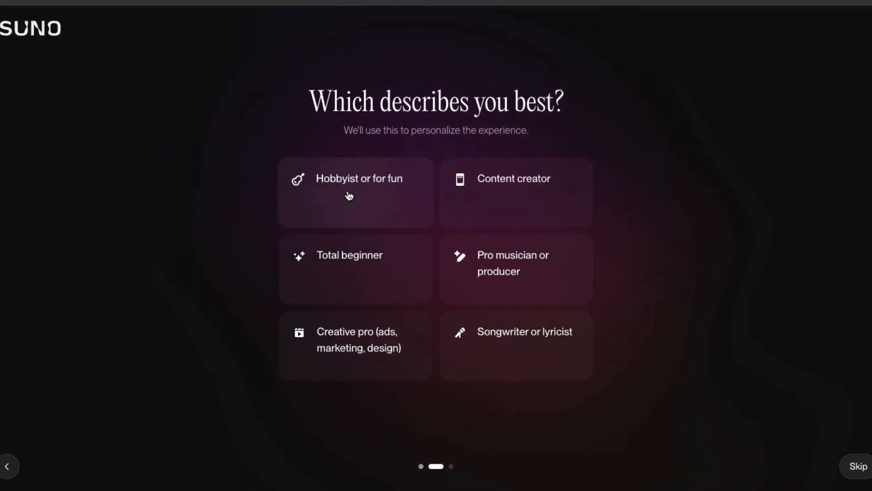
Step: Answer the onboarding questions with "Hobbyist or for fun", accept making a first song, and choose "I'm not sure" as the starting point
click(349, 195)
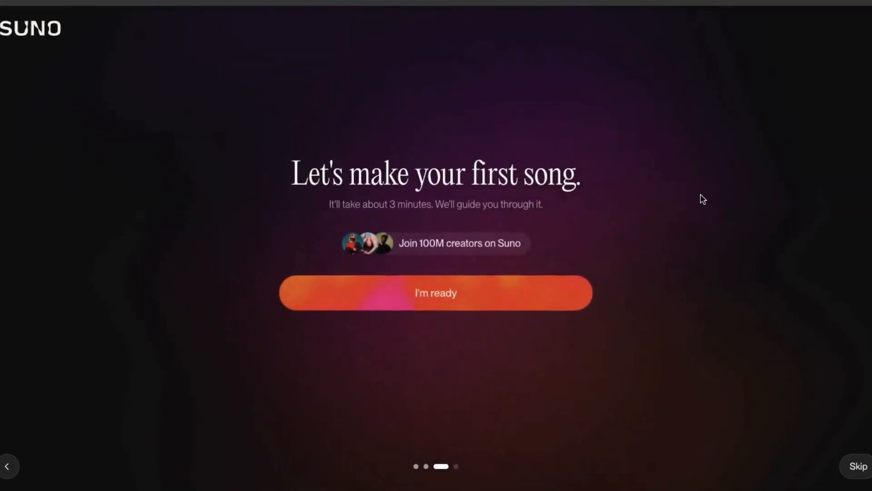
click(479, 310)
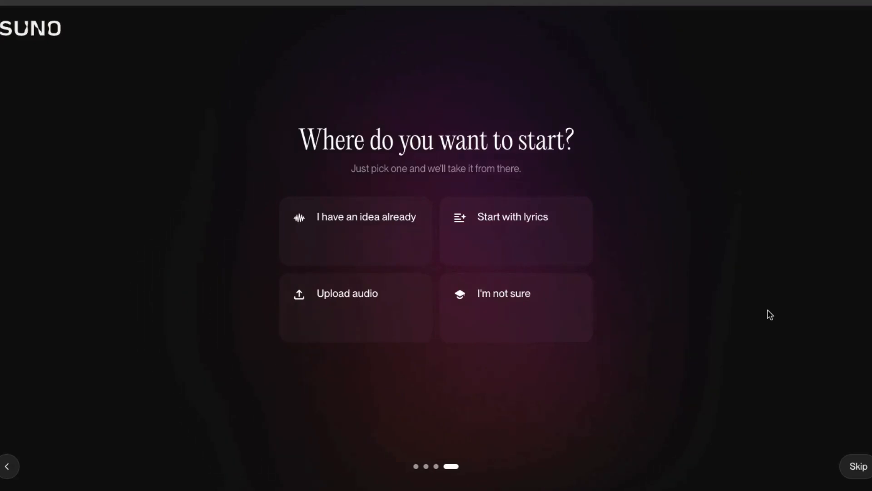
click(523, 303)
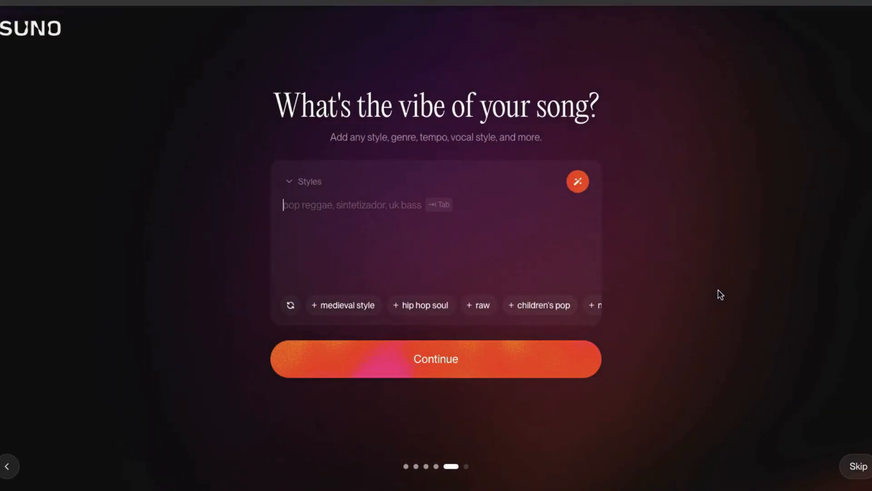
Step: Skip the remaining onboarding pages for song vibe, song topic and first-song creation
click(863, 468)
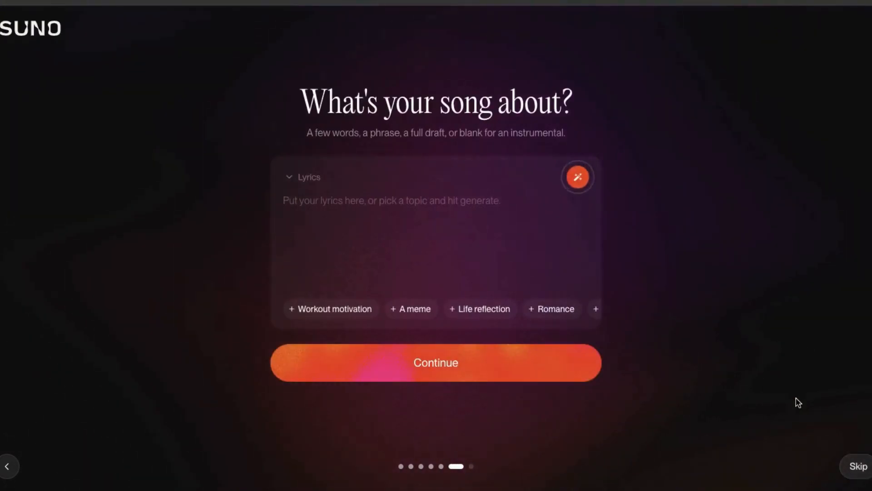
click(865, 473)
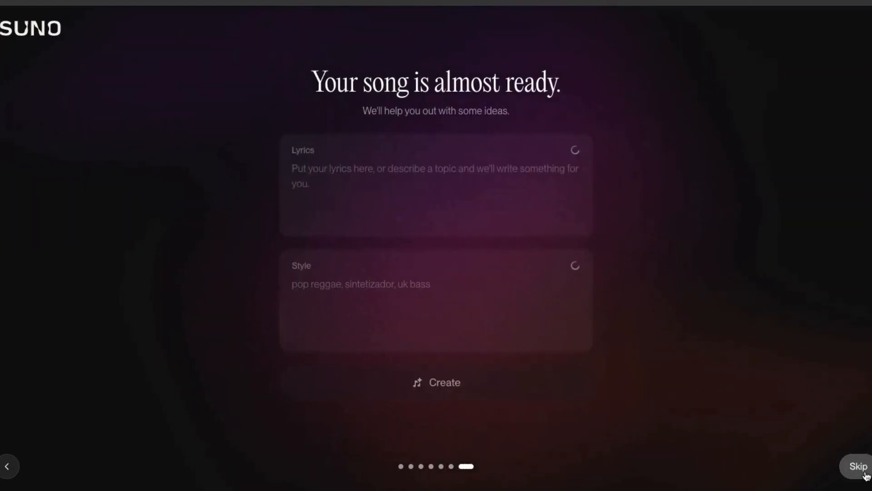
click(865, 473)
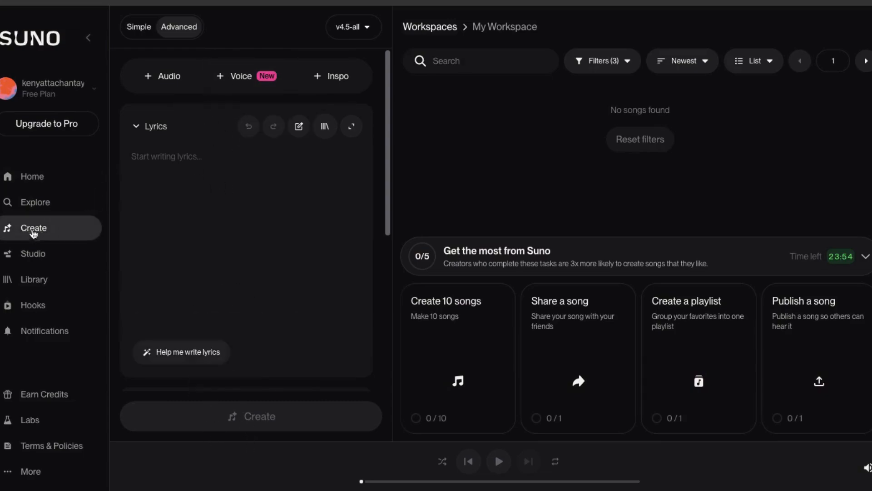
Step: Examine the Lyrics and Styles sections of the advanced song creation form
scroll(263, 242, down, 5)
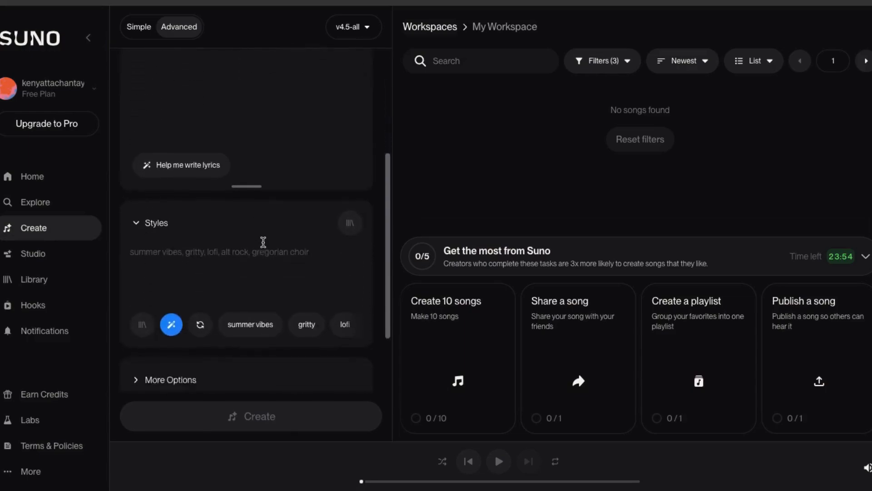
scroll(263, 243, up, 5)
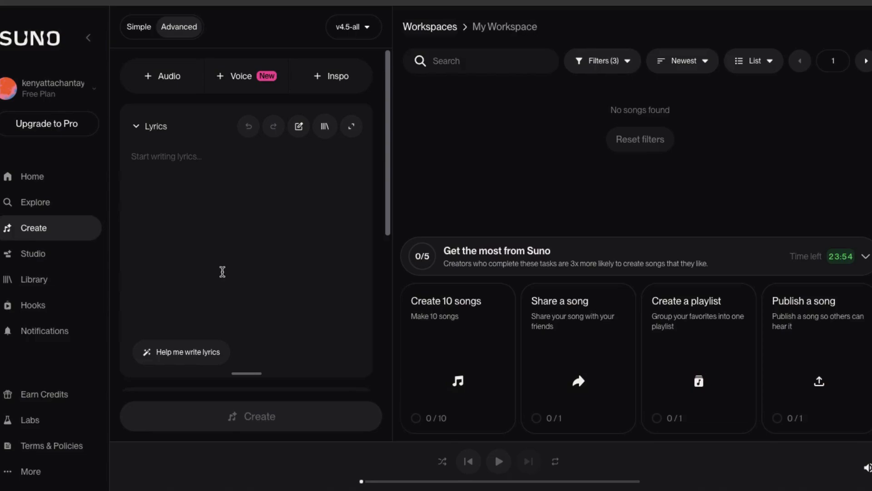
scroll(222, 271, down, 6)
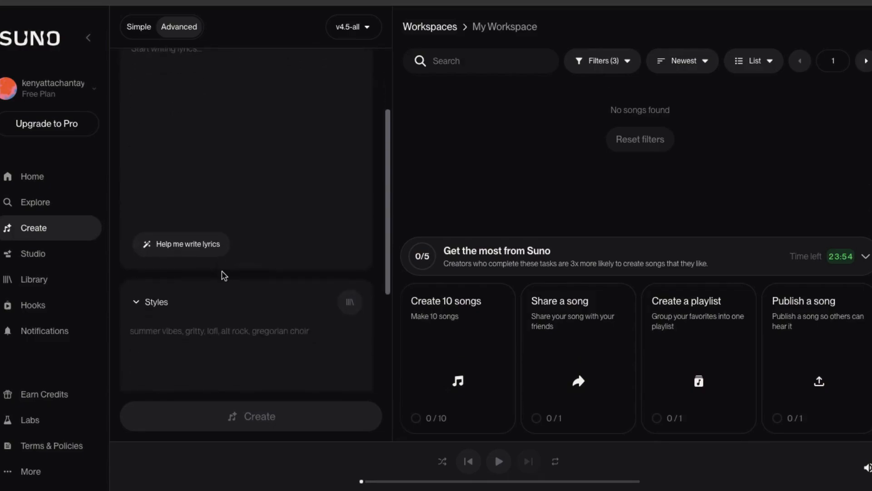
scroll(224, 276, up, 5)
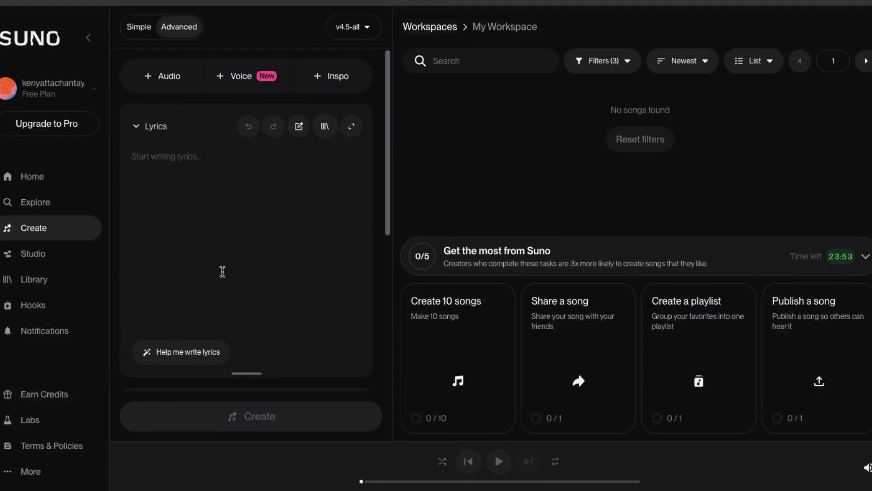
Step: Switch to the ChatGPT conversation and show the request for a children's affirmation song
mouse_move(236, 1)
click(318, 0)
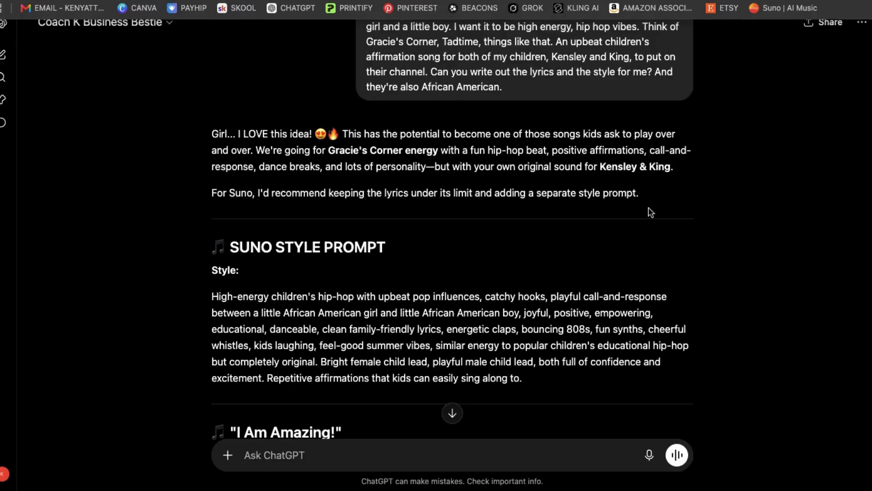
scroll(734, 236, up, 2)
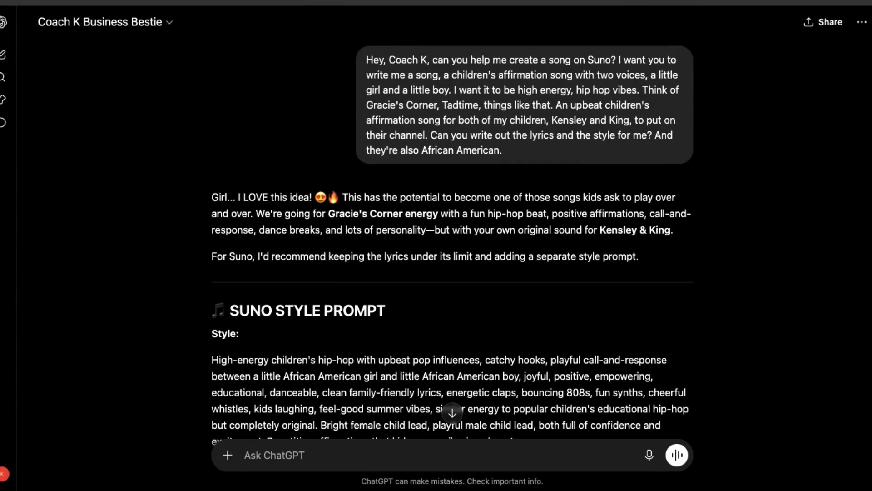
Step: Enlarge the browser page to 175% and read the song request
click(870, 1)
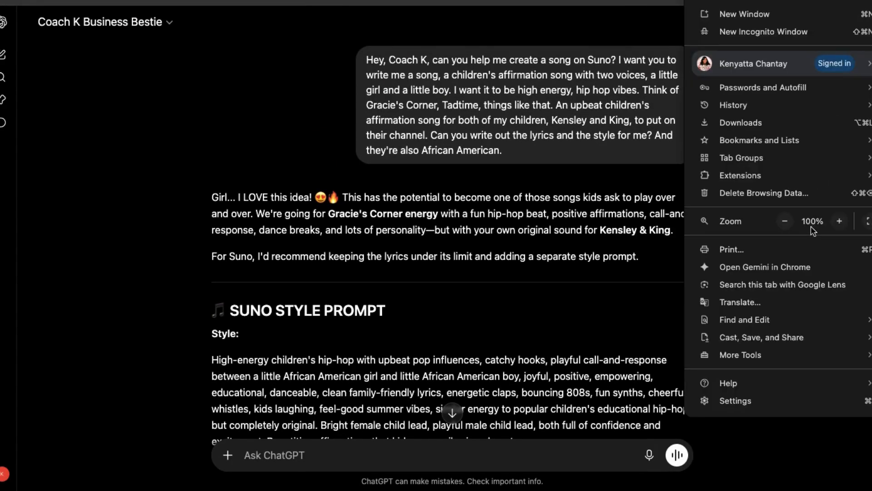
click(839, 222)
click(839, 222)
click(839, 222)
click(839, 223)
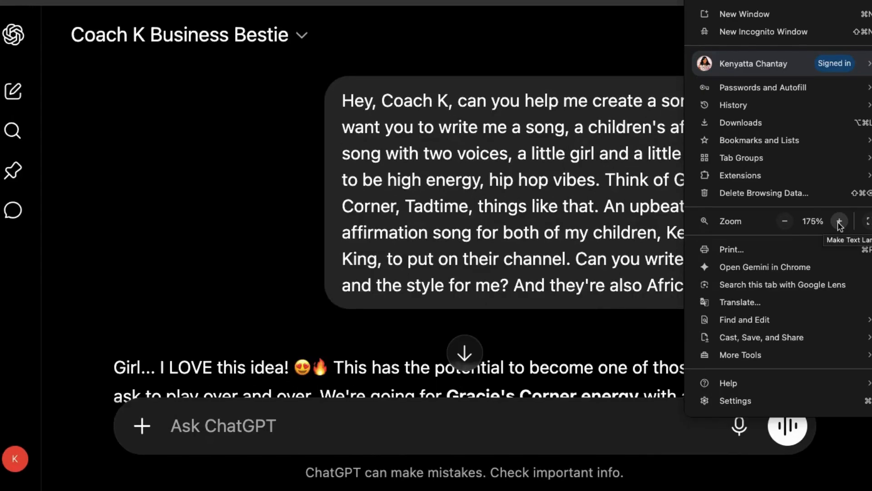
click(239, 312)
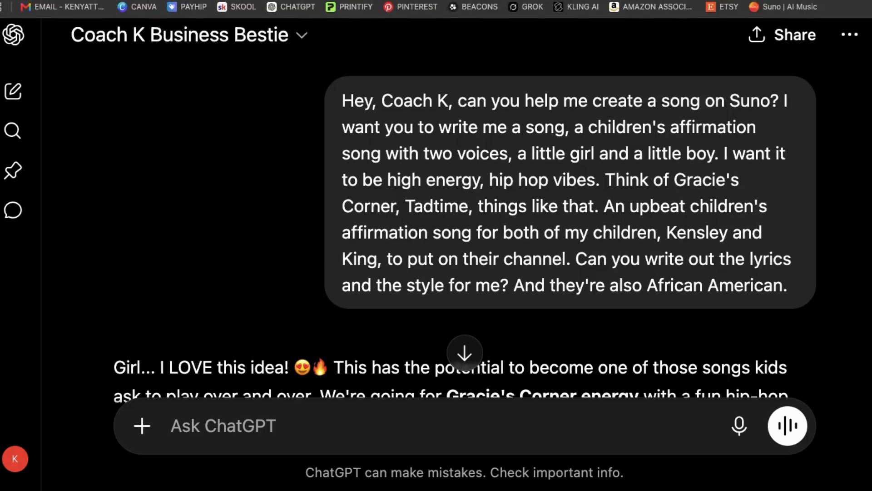
Step: Reduce the browser zoom of the conversation page to 110%
click(863, 2)
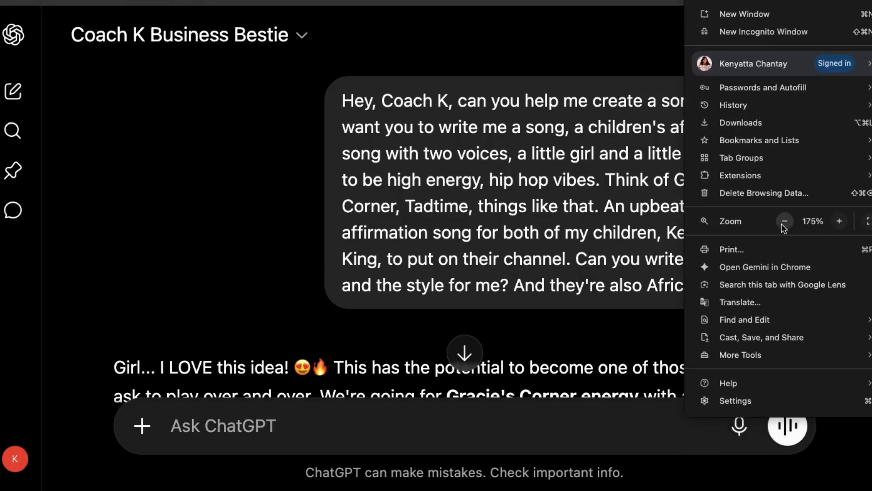
click(782, 224)
click(782, 225)
click(782, 224)
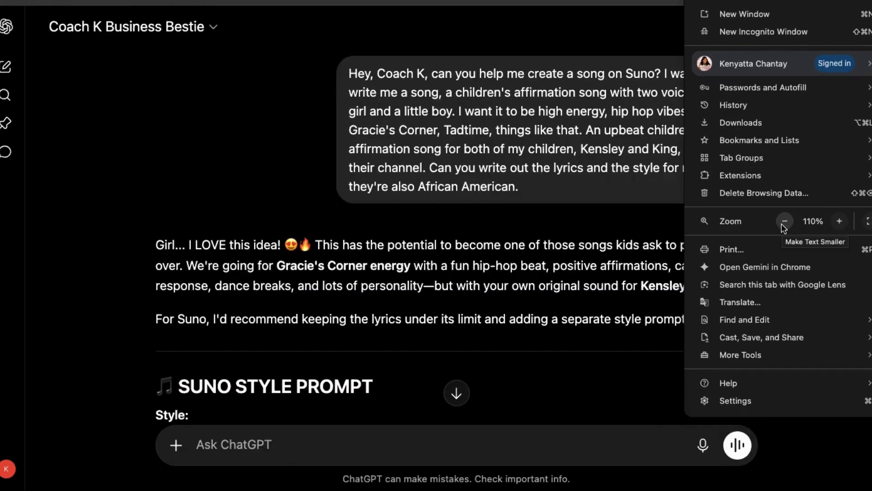
click(209, 166)
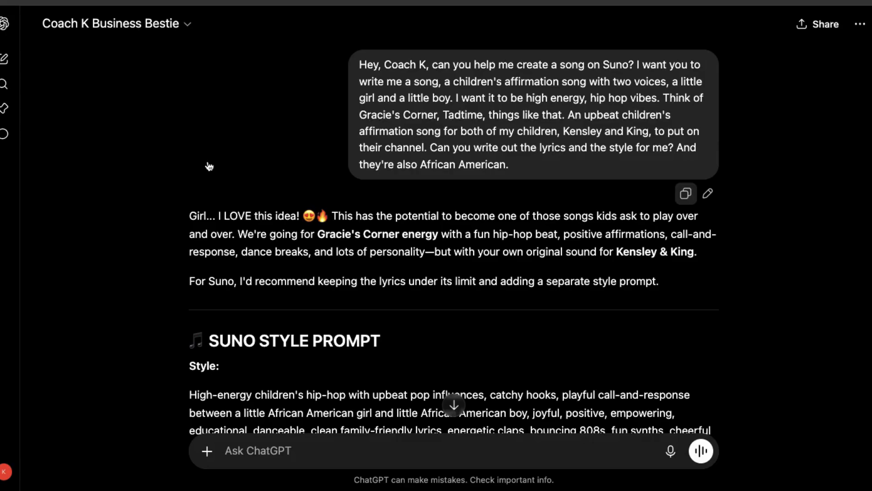
Step: Read the Suno style prompt in ChatGPT's reply
scroll(773, 276, down, 3)
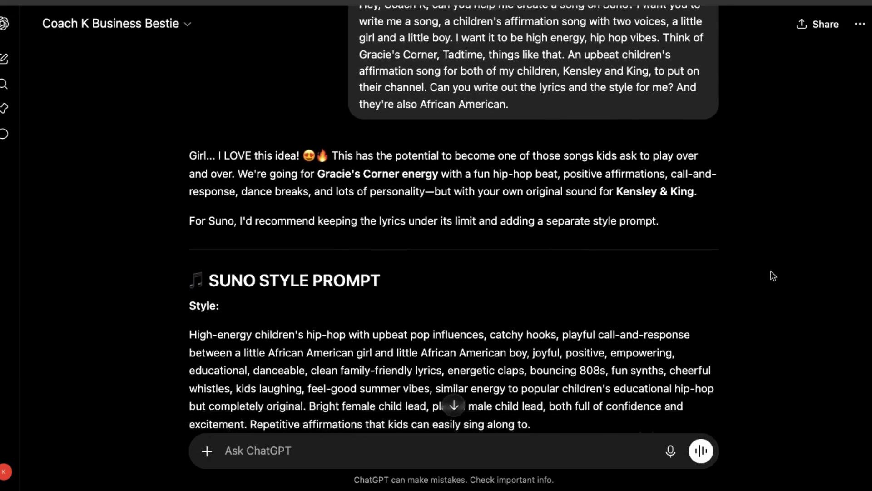
scroll(773, 276, up, 1)
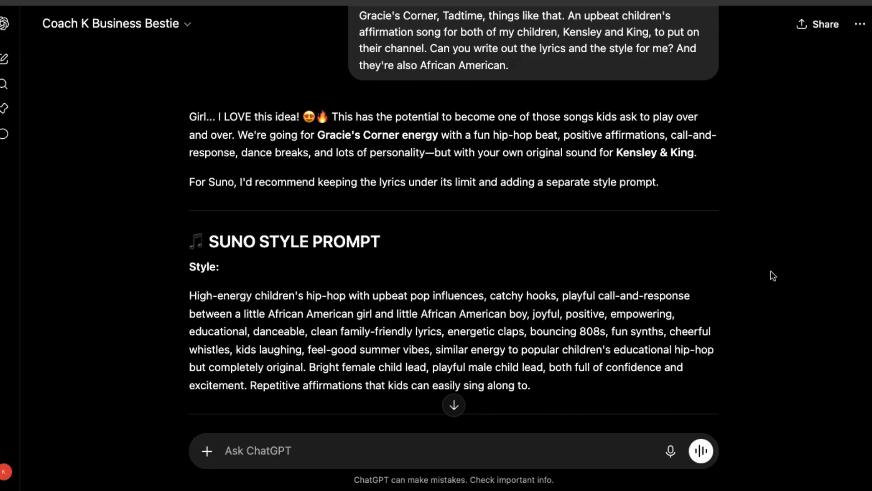
scroll(773, 275, down, 1)
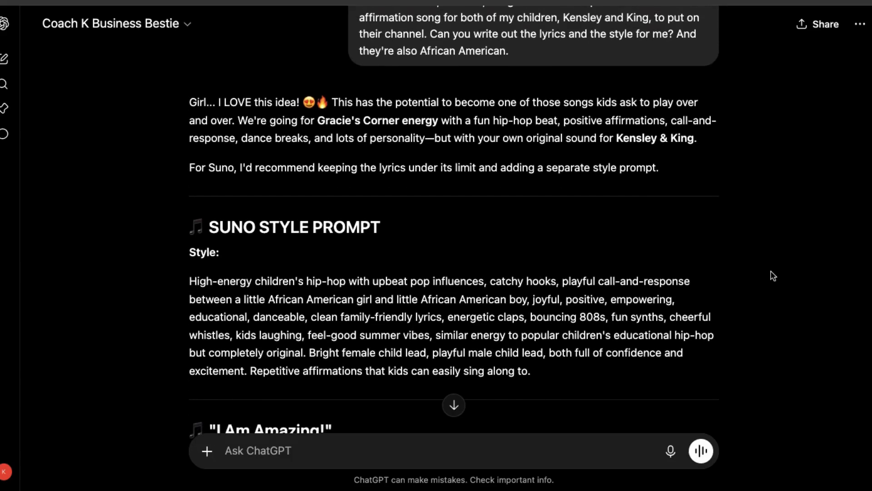
Step: Review the "I Am Amazing!" lyrics from intro to outro, including the follow-up song ideas beneath them
scroll(773, 276, down, 7)
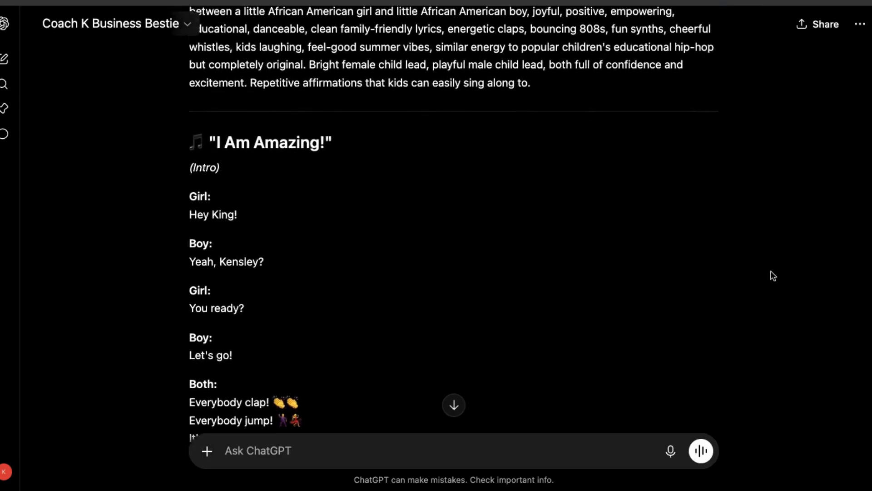
scroll(773, 275, down, 1)
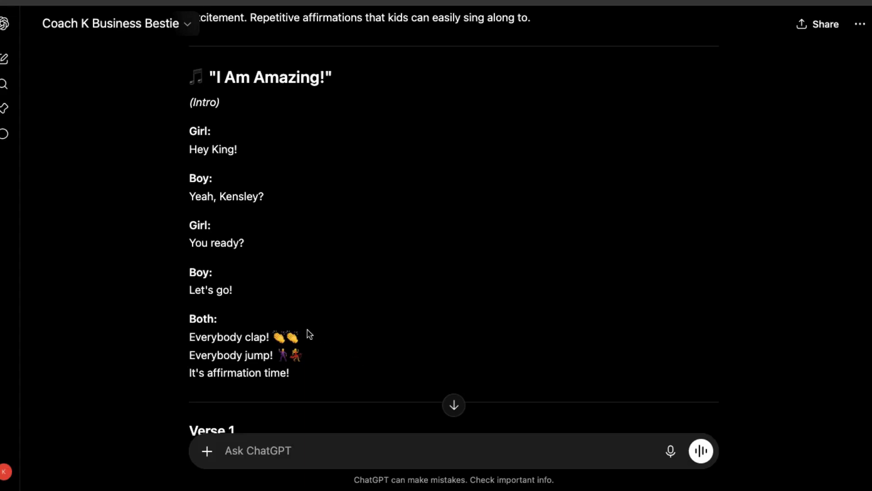
scroll(309, 335, down, 10)
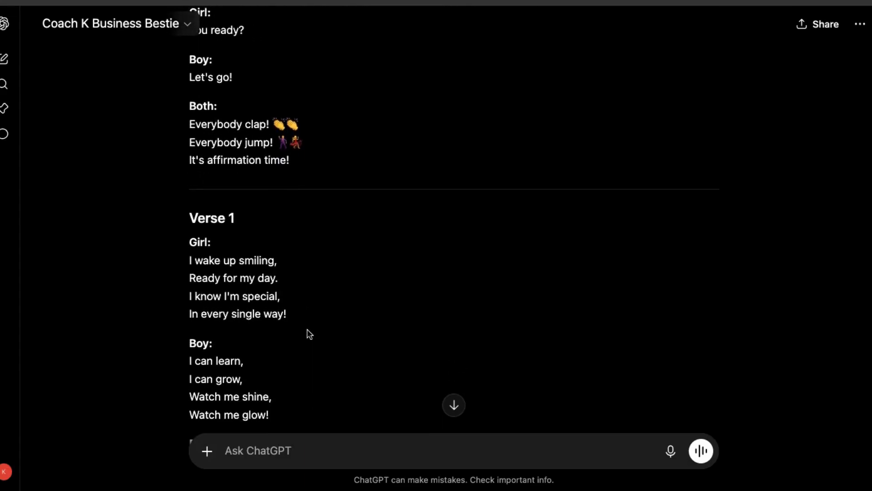
scroll(309, 334, down, 12)
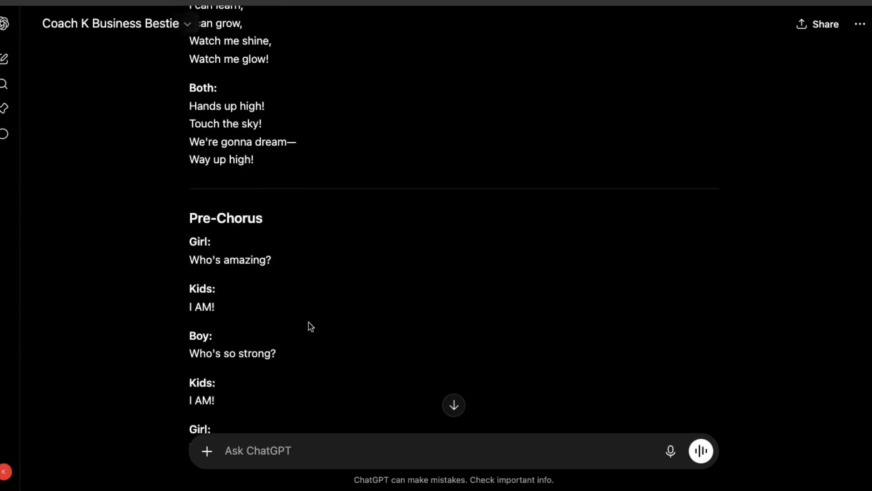
scroll(310, 326, down, 19)
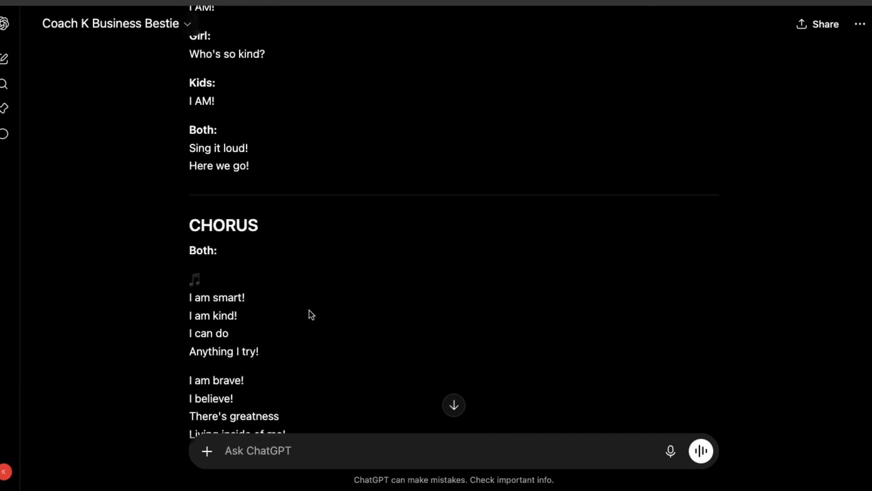
scroll(311, 314, down, 20)
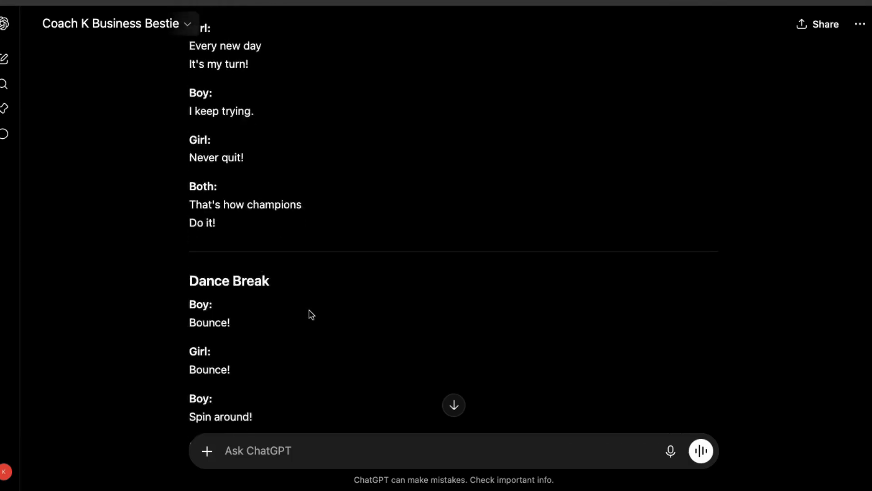
scroll(311, 315, down, 9)
scroll(311, 314, up, 13)
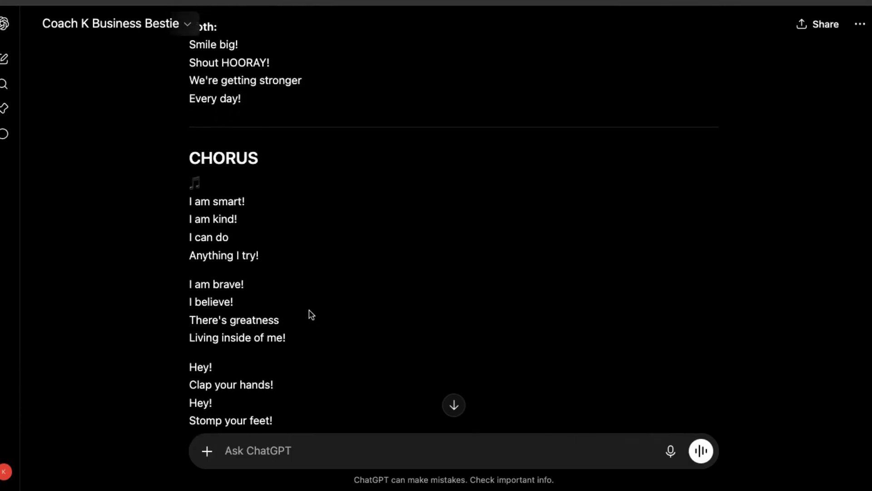
scroll(311, 315, up, 1)
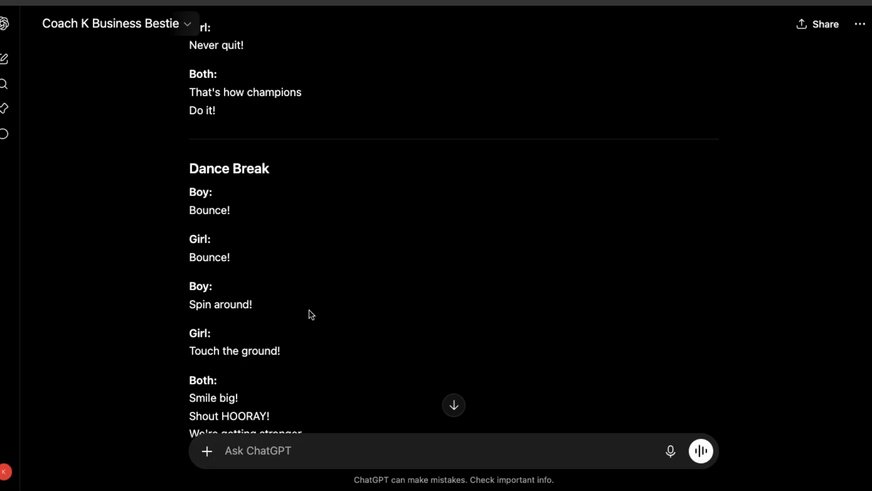
scroll(312, 315, down, 20)
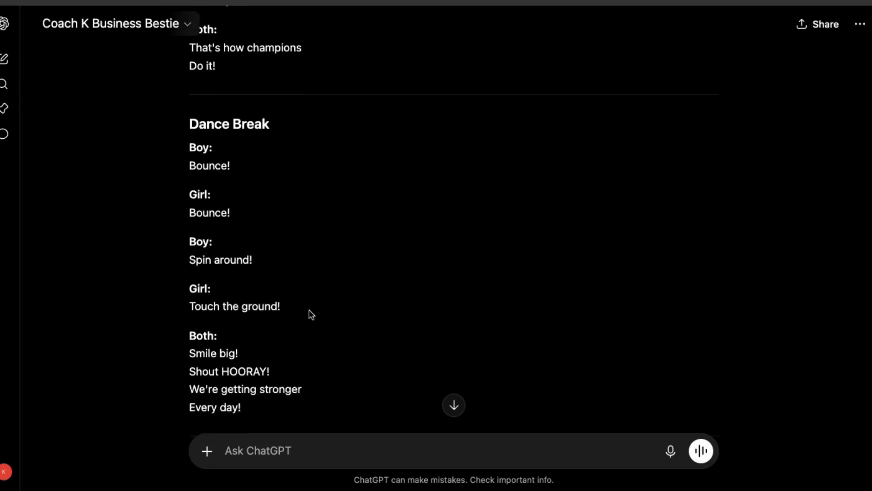
scroll(311, 314, down, 20)
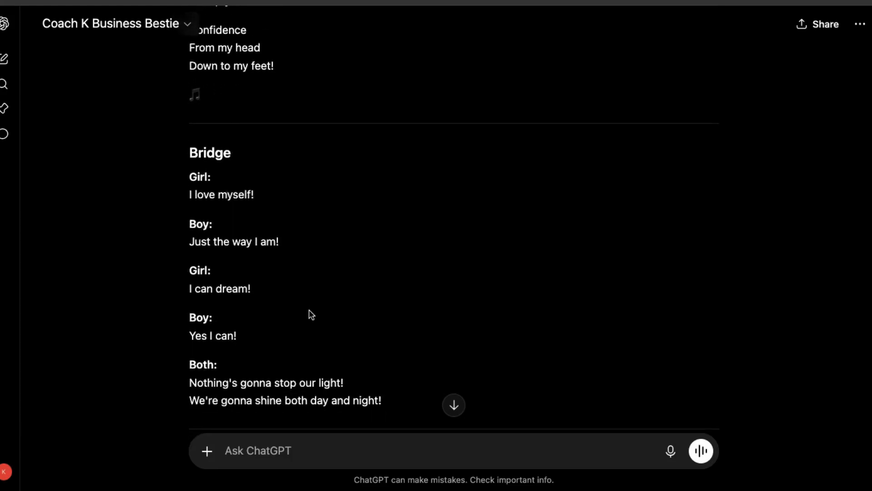
scroll(310, 307, down, 12)
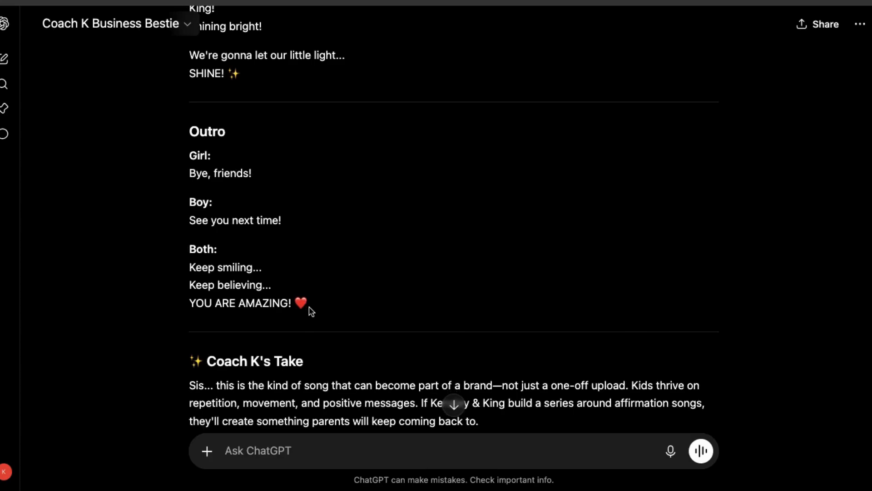
scroll(309, 306, down, 5)
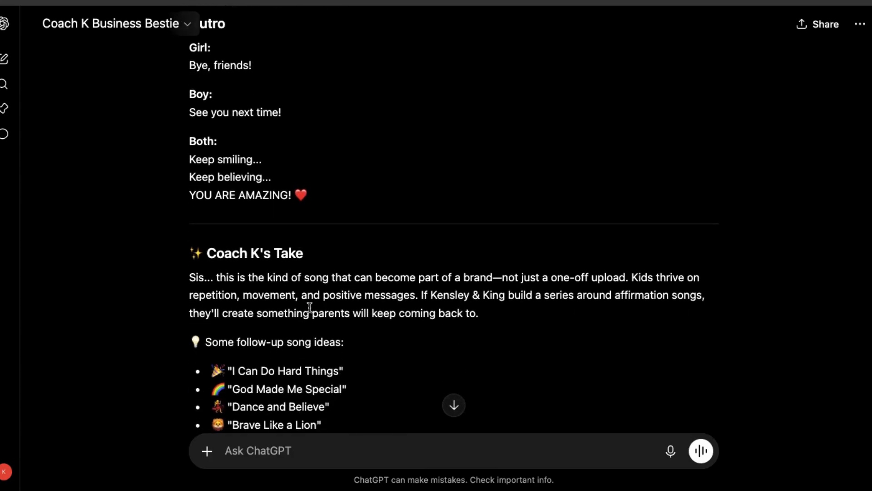
scroll(309, 307, down, 3)
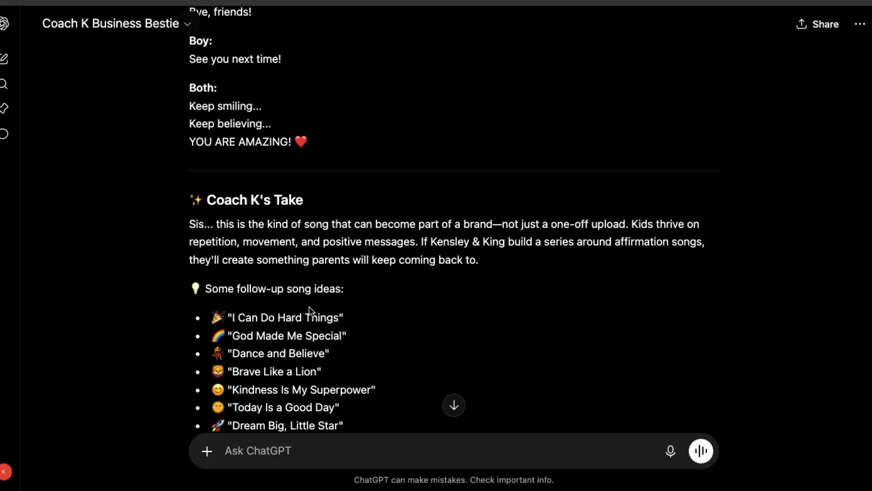
scroll(492, 291, up, 20)
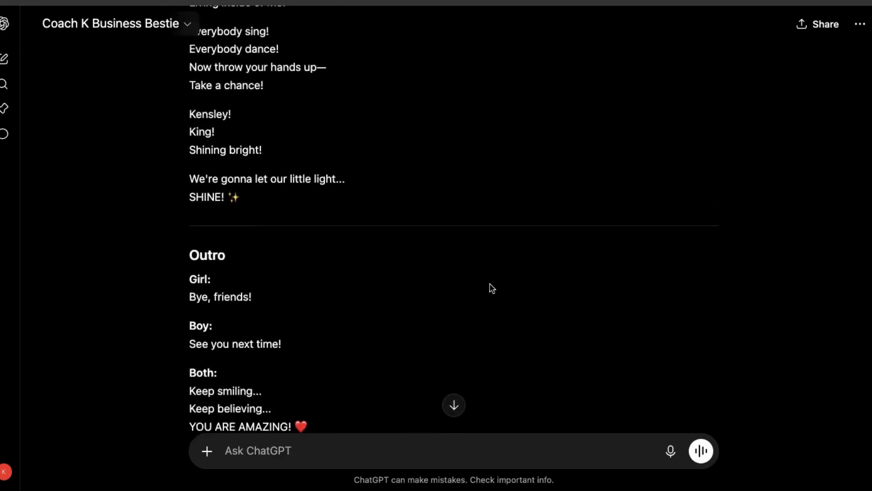
Step: Copy the whole style description paragraph under the Suno style prompt heading in ChatGPT's reply
scroll(492, 288, up, 20)
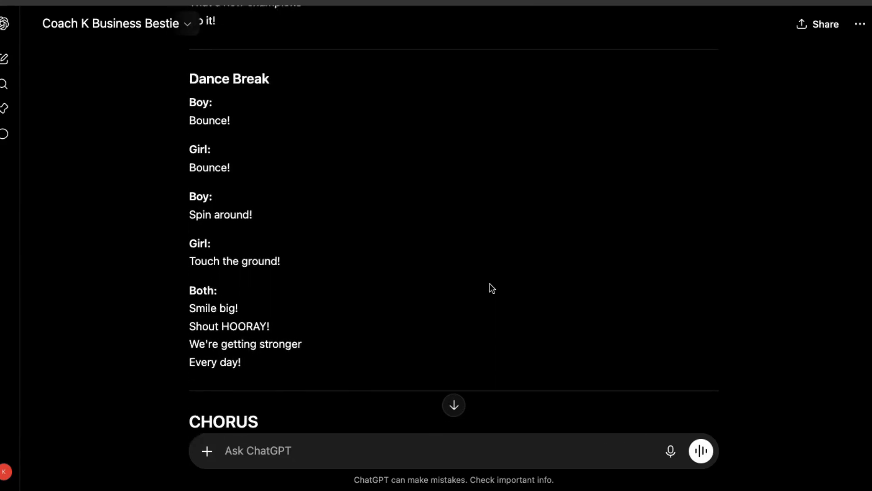
scroll(492, 288, up, 20)
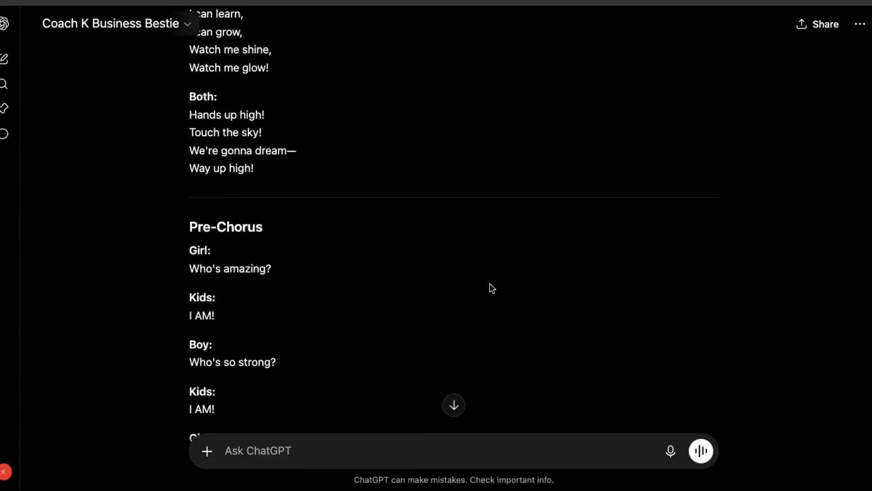
scroll(492, 288, up, 20)
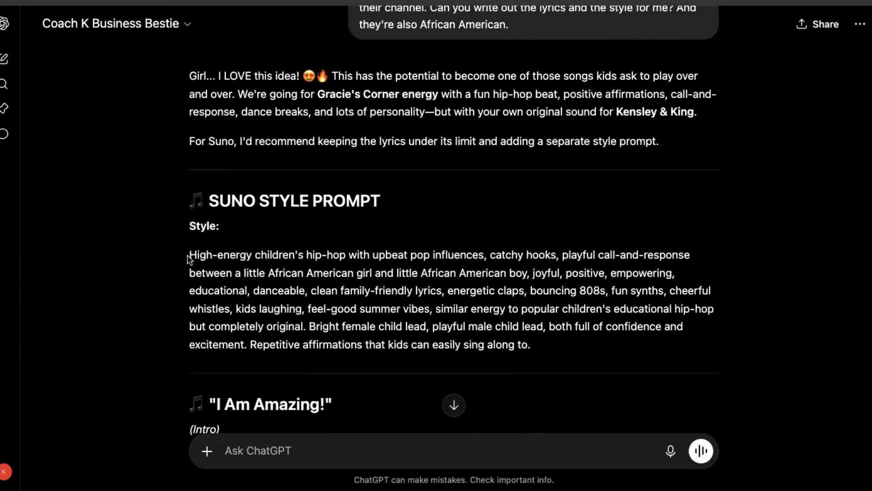
drag(190, 253, 497, 366)
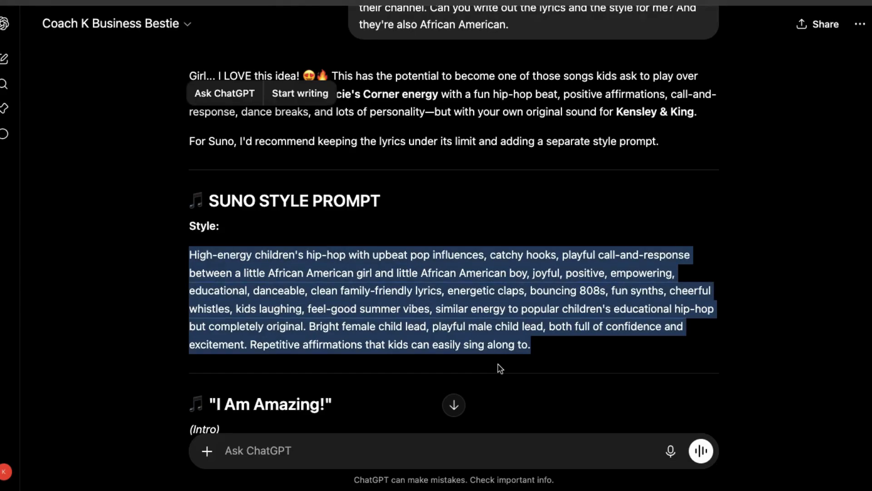
Step: Switch to Suno, paste the copied style prompt into the song's Styles box and check the pasted text
click(159, 0)
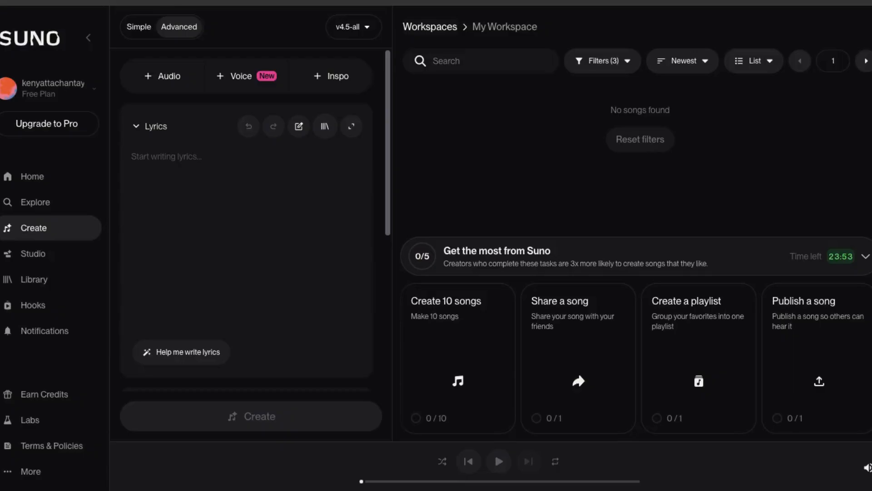
scroll(255, 311, down, 4)
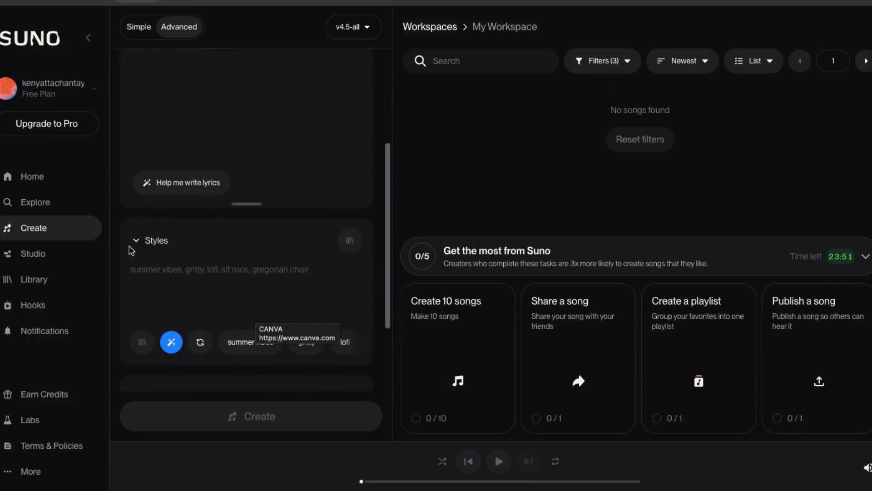
click(150, 277)
key(ctrl+v)
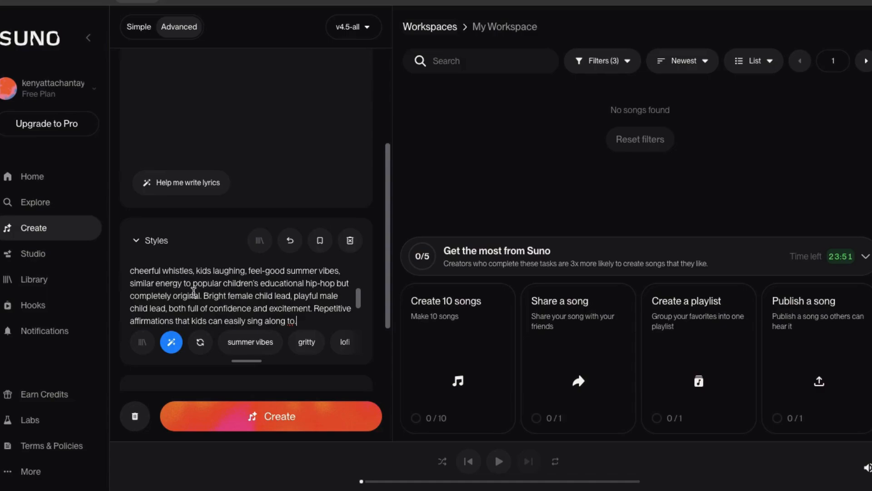
scroll(194, 292, up, 5)
scroll(194, 292, up, 1)
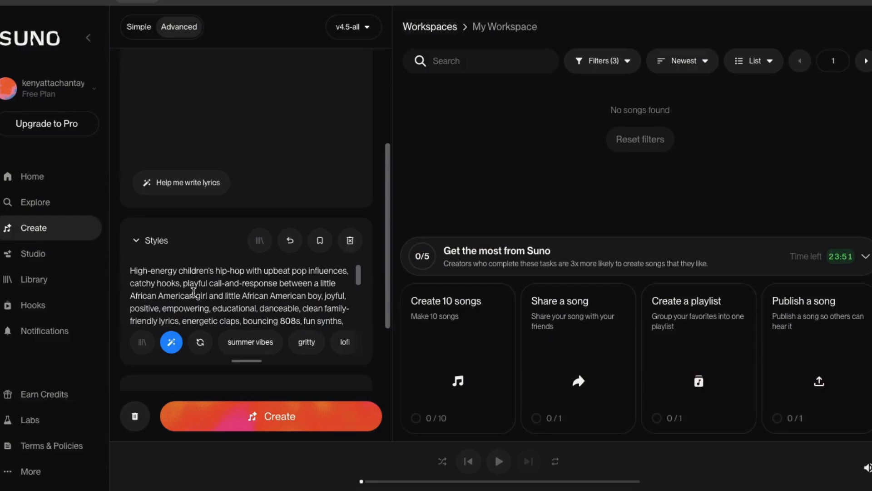
scroll(194, 292, down, 3)
scroll(194, 292, down, 3)
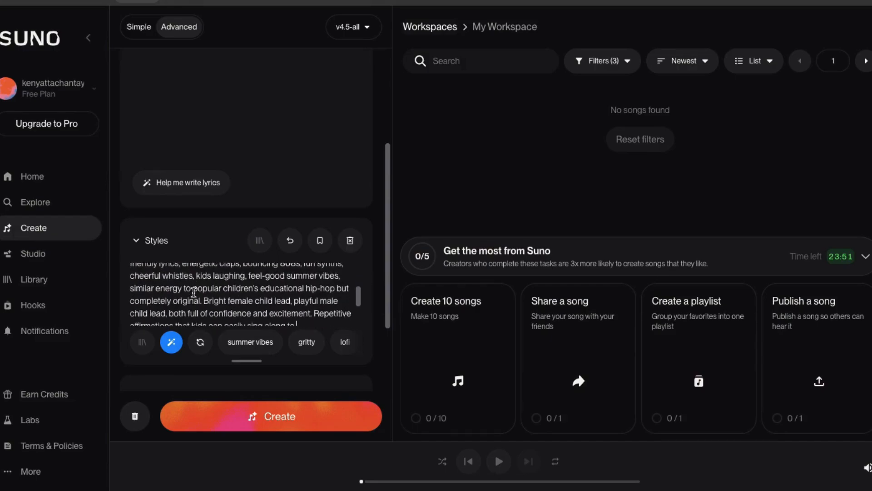
scroll(233, 208, up, 6)
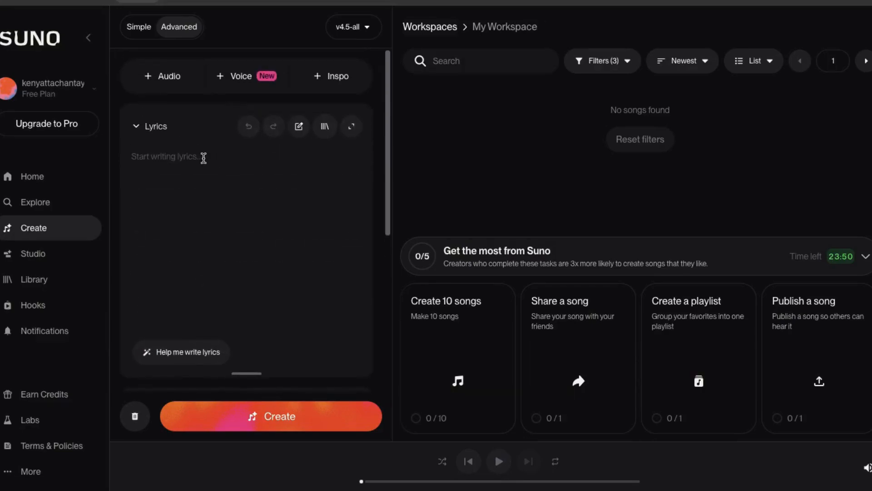
Step: Switch to the ChatGPT conversation and copy the full "I Am Amazing!" lyrics, from the title through the last outro line
click(203, 157)
click(138, 1)
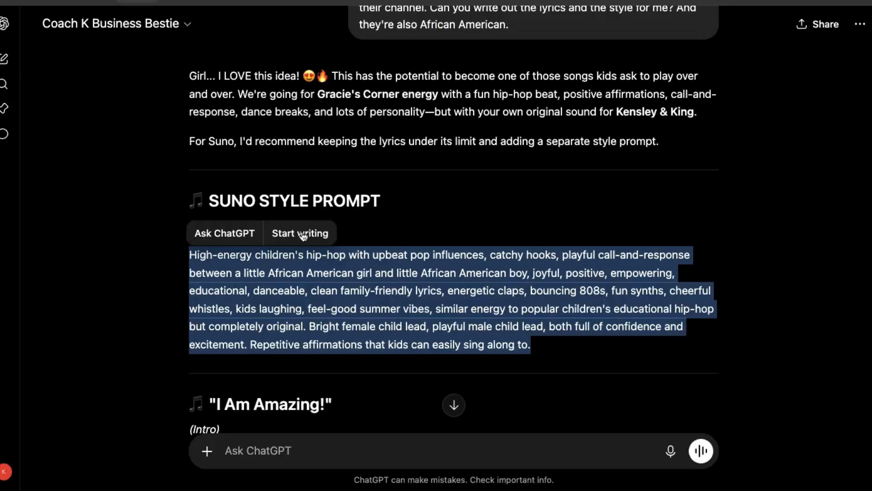
scroll(370, 302, down, 7)
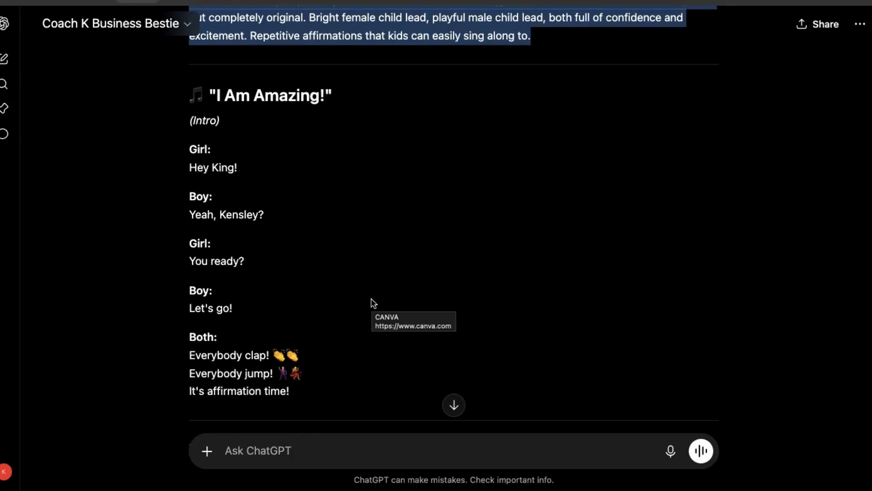
drag(263, 218, 224, 218)
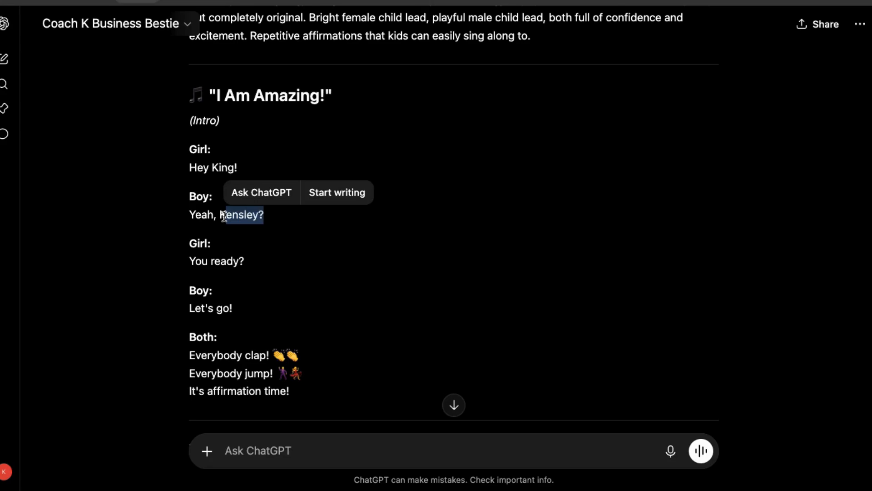
click(485, 173)
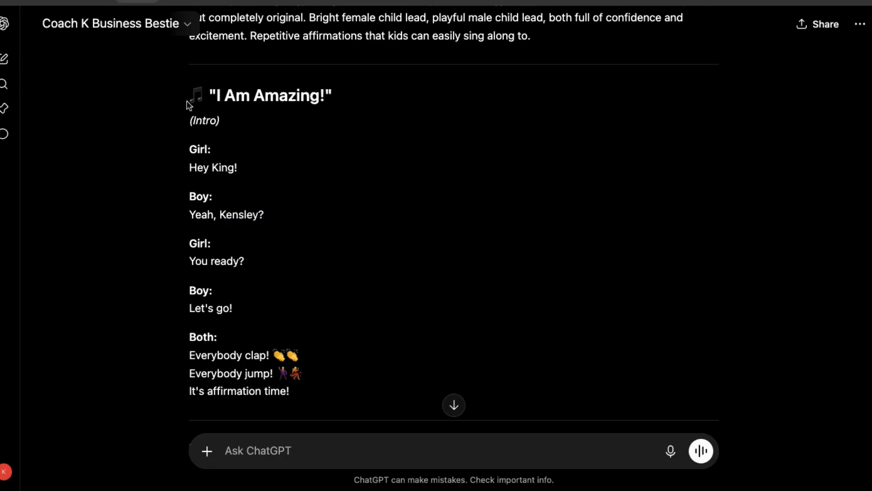
drag(190, 98, 595, 183)
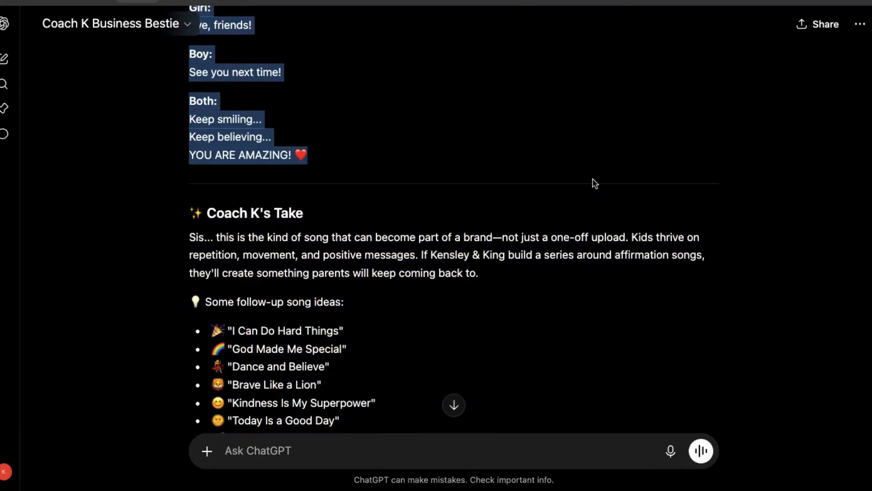
Step: Switch to Suno and paste the copied "I Am Amazing!" lyrics into the song's Lyrics box
click(237, 1)
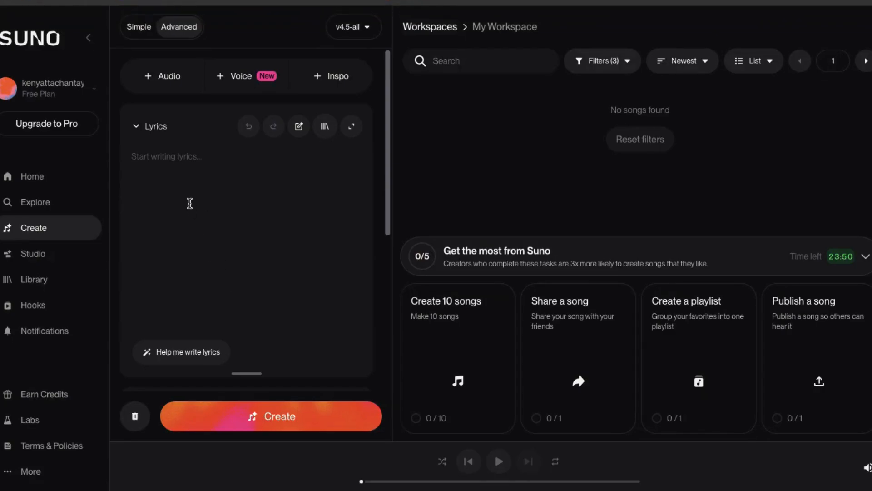
click(190, 203)
key(ctrl+v)
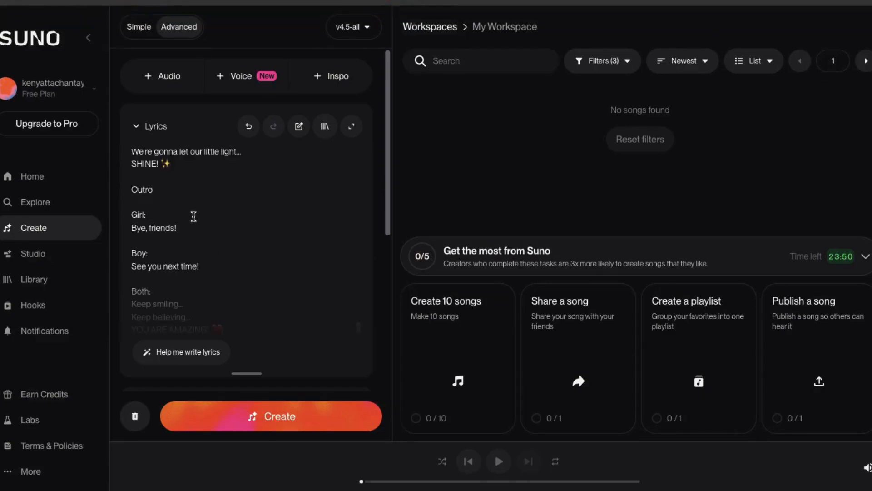
Step: Respell the girl's name in the boy's first intro line of the lyrics, using "i" as its second letter
scroll(192, 209, up, 8)
scroll(194, 216, up, 10)
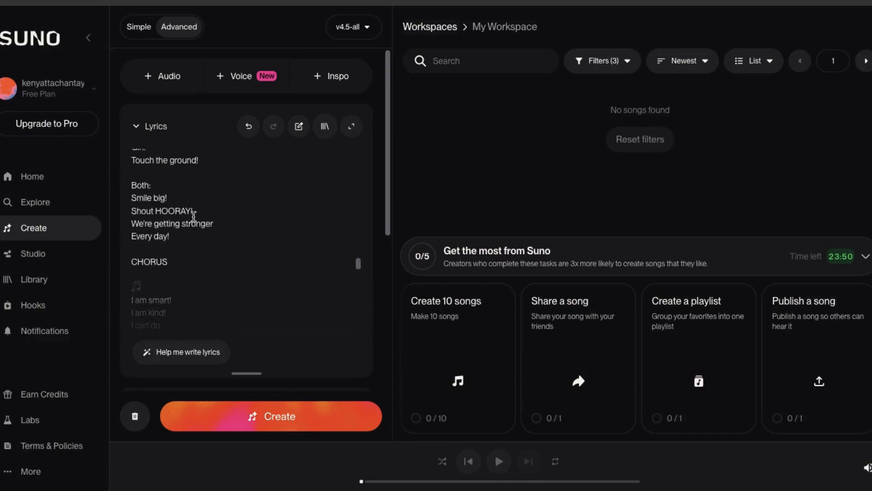
scroll(194, 216, up, 10)
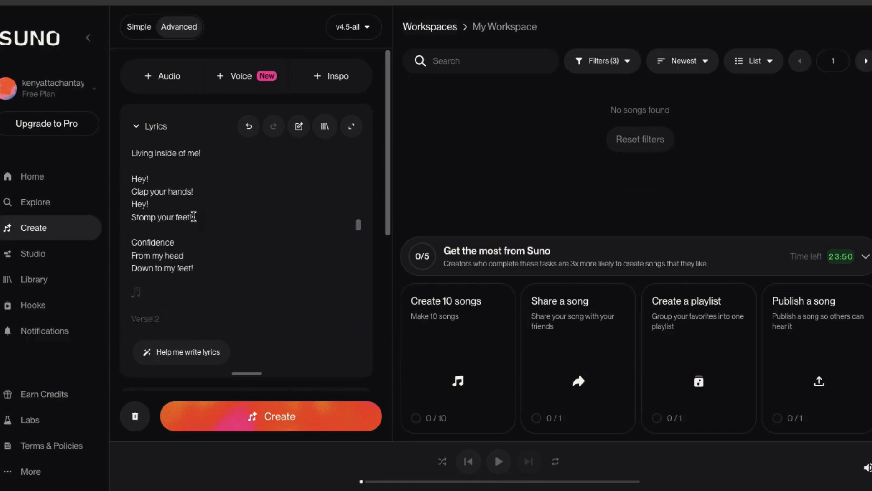
scroll(193, 217, up, 10)
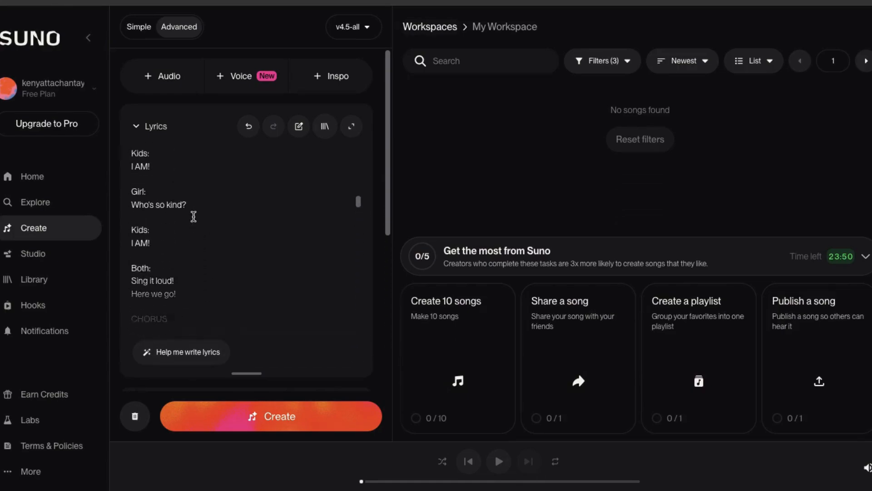
scroll(194, 216, up, 10)
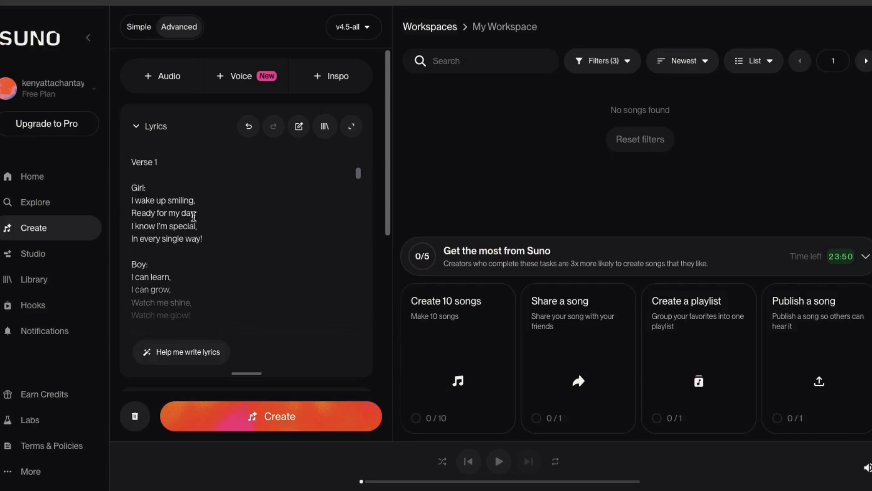
scroll(193, 216, up, 1)
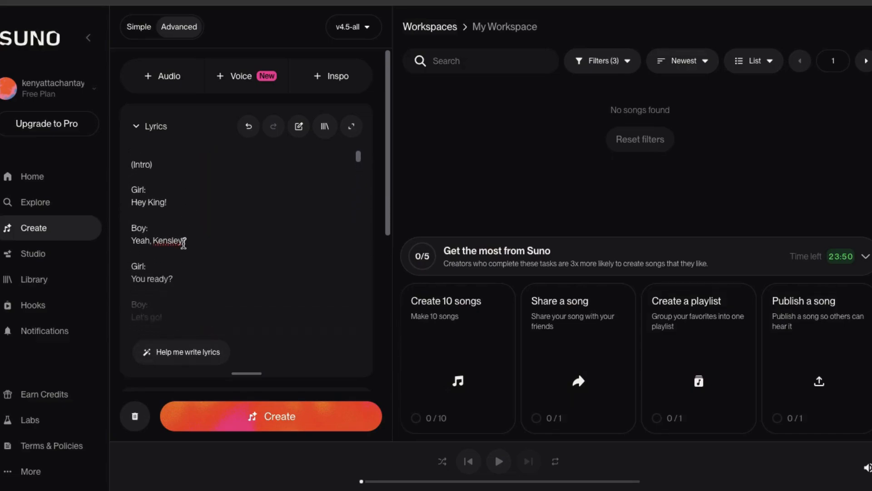
click(163, 240)
key(BackSpace)
Step: Respell the girl's name in the final chorus, before the "Shining bright!" line, with "i" as its second letter
scroll(245, 236, down, 5)
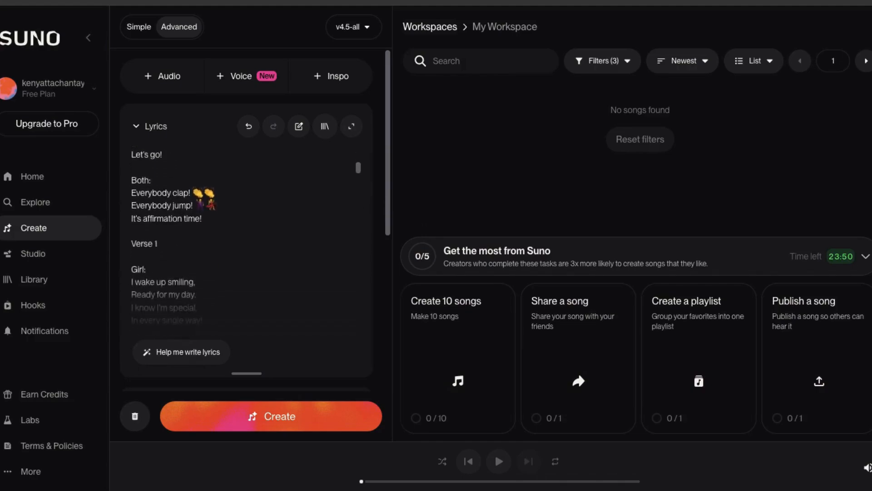
scroll(245, 236, down, 5)
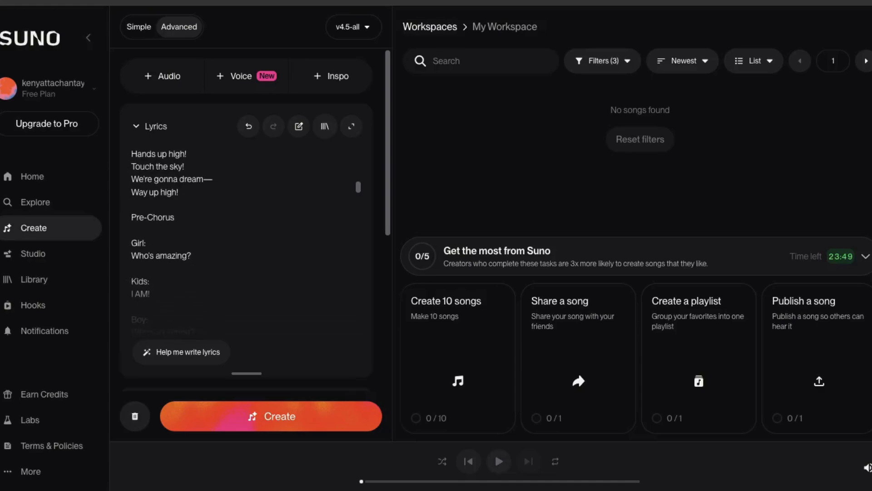
scroll(360, 259, down, 5)
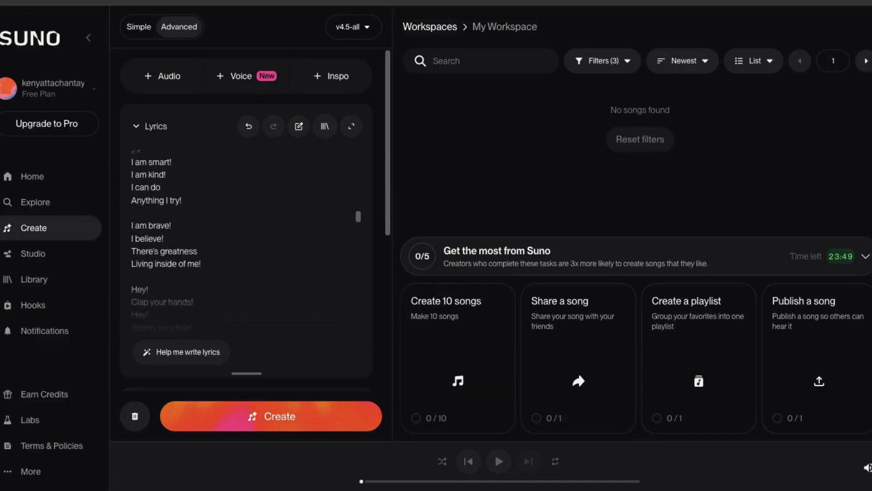
scroll(360, 258, down, 5)
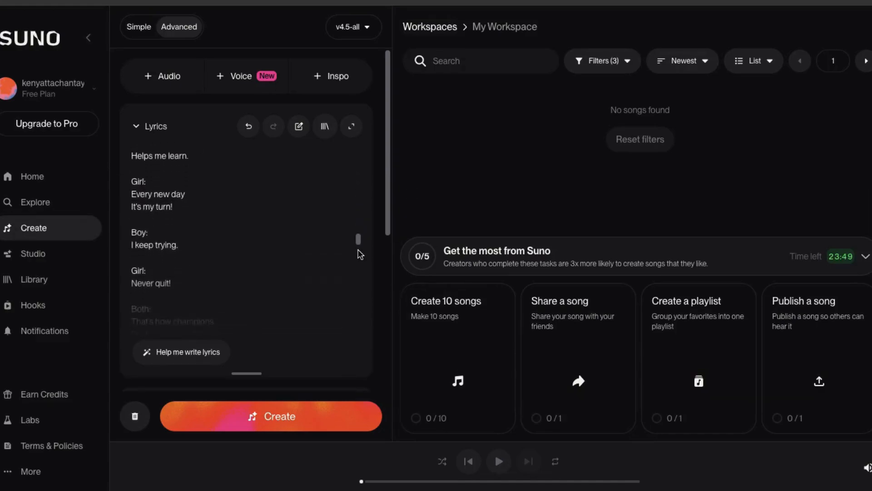
scroll(359, 249, down, 2)
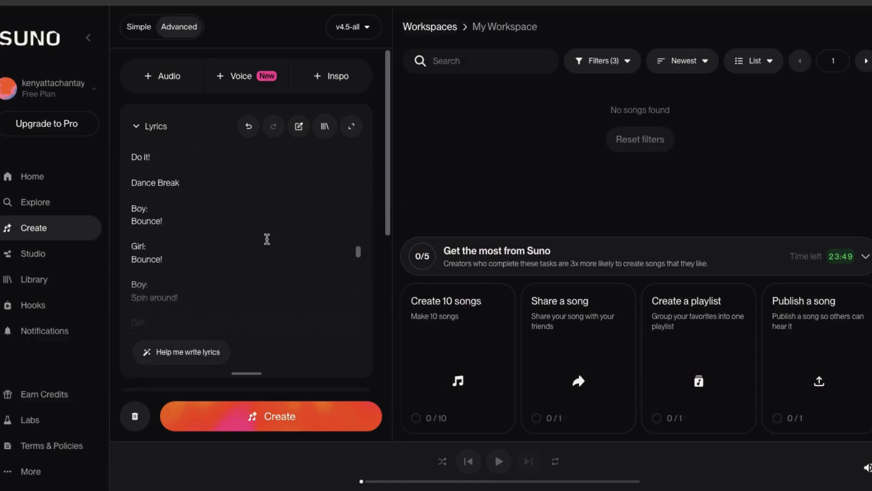
scroll(267, 237, down, 4)
scroll(267, 237, down, 5)
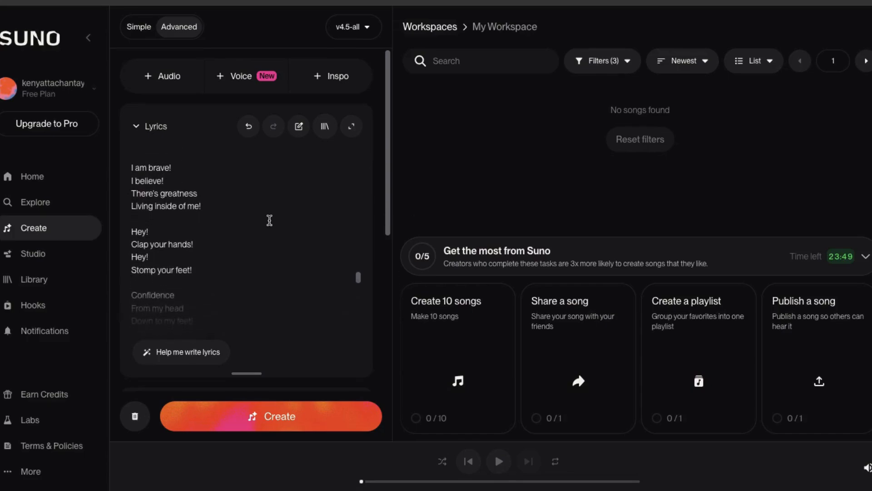
scroll(270, 221, down, 2)
scroll(270, 219, down, 5)
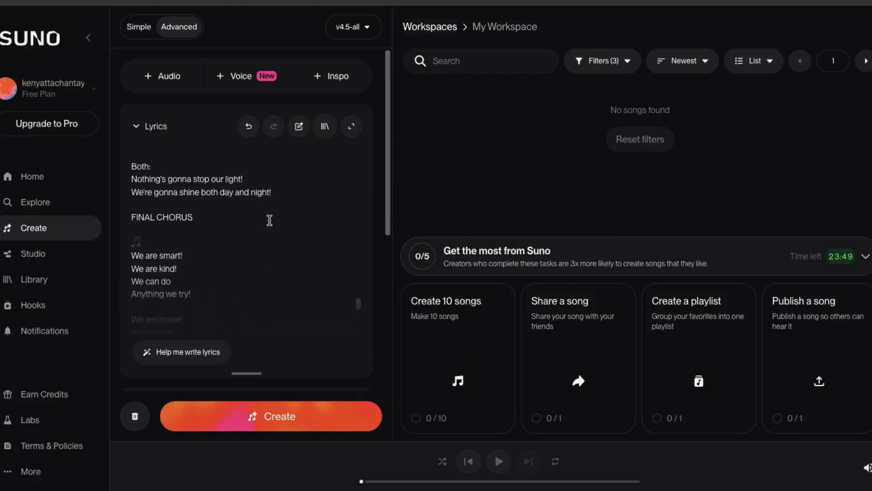
scroll(270, 220, down, 5)
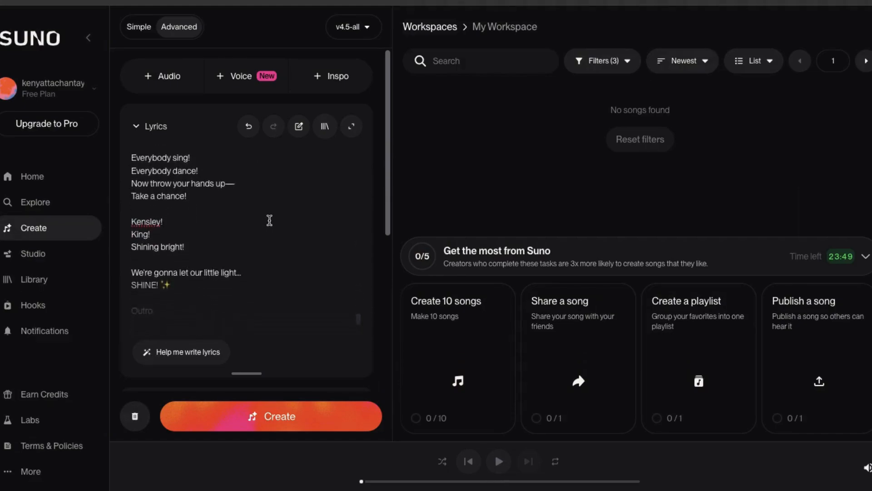
scroll(269, 220, down, 1)
click(141, 192)
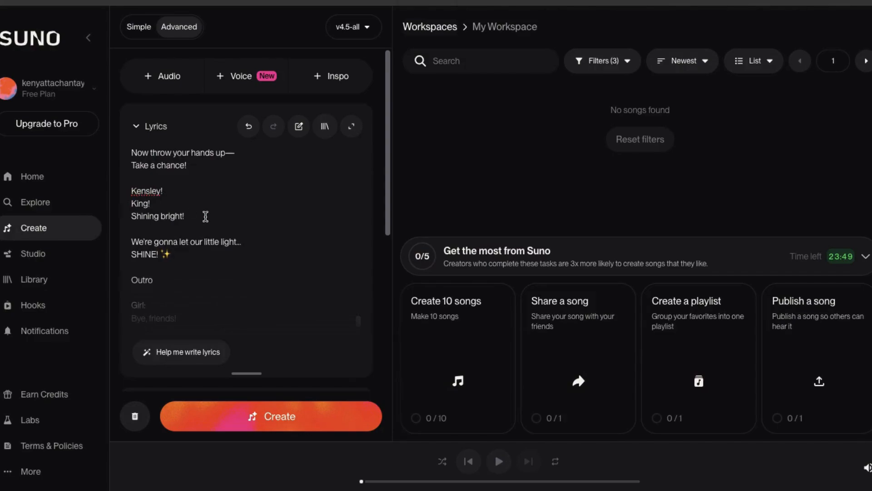
key(BackSpace)
text(i)
Step: Check the end and the beginning of the edited lyrics, and switch to the ChatGPT conversation
scroll(288, 247, down, 6)
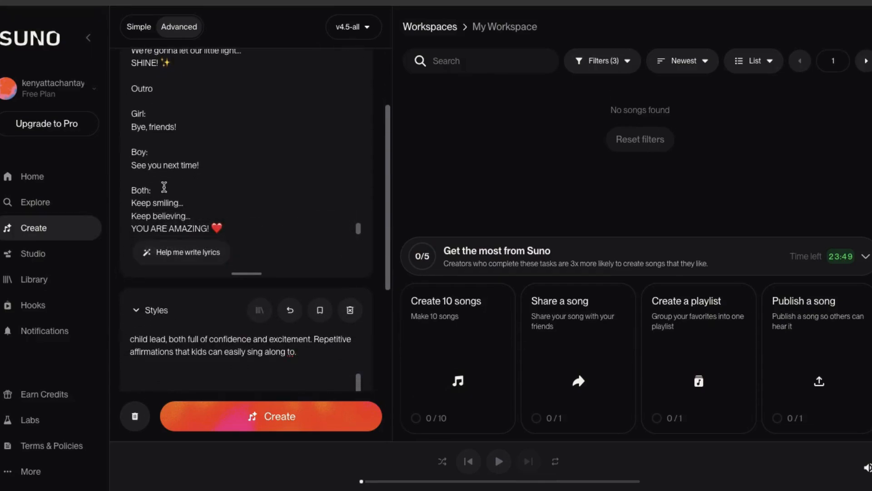
scroll(157, 193, up, 10)
scroll(263, 181, up, 5)
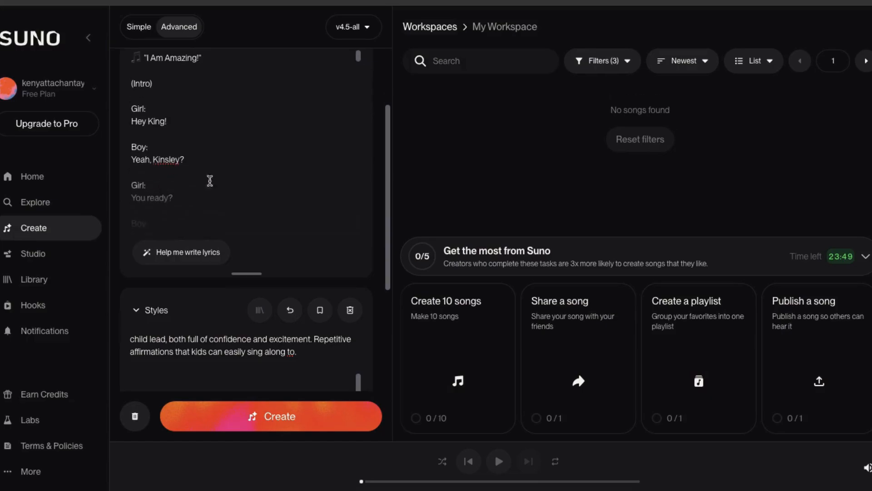
scroll(377, 157, up, 3)
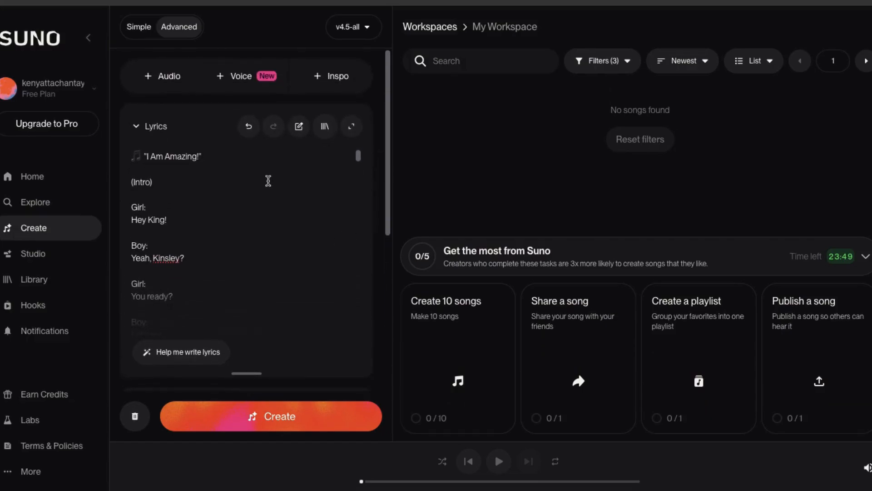
click(159, 1)
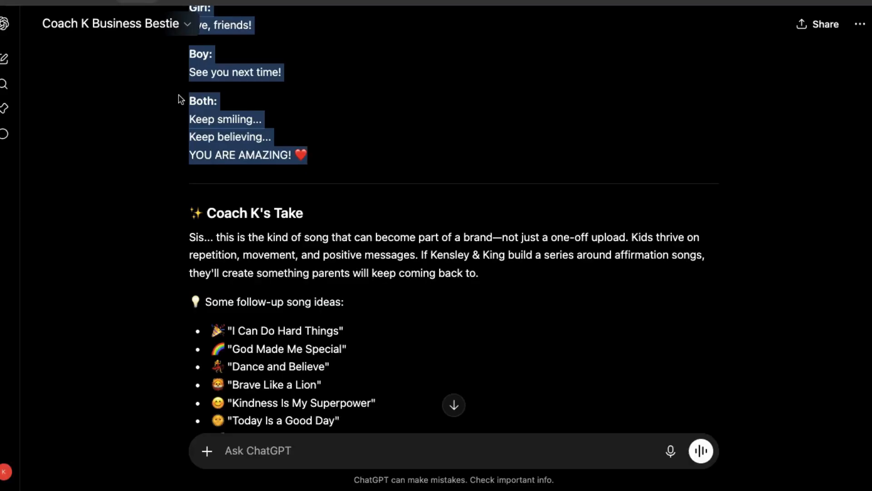
Step: Review the Lyrics and Styles boxes in Suno against the song text in the ChatGPT conversation
click(136, 1)
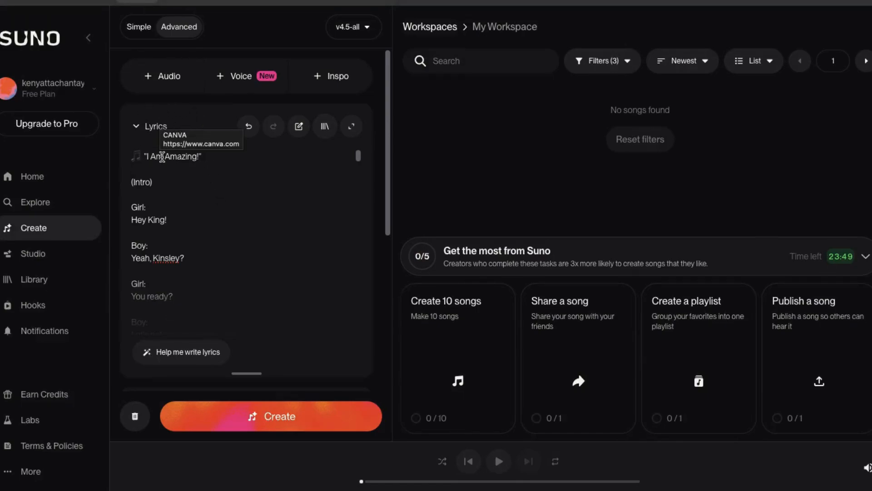
scroll(116, 245, down, 1)
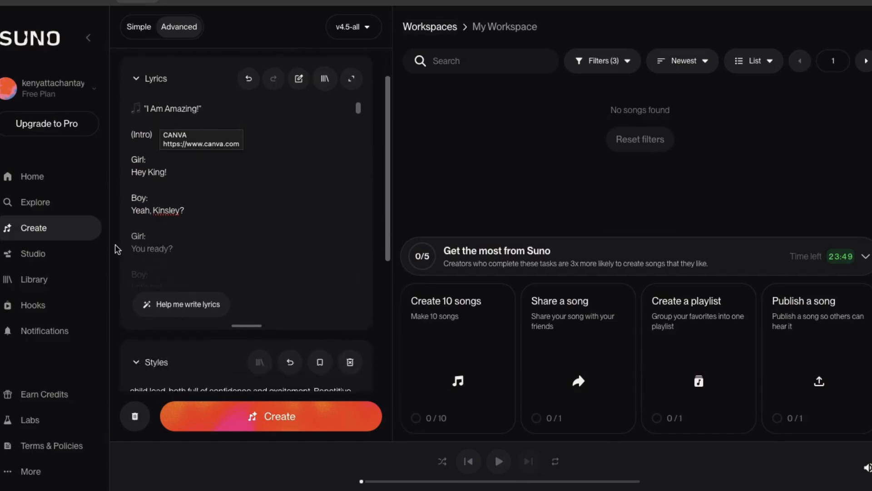
scroll(116, 244, down, 2)
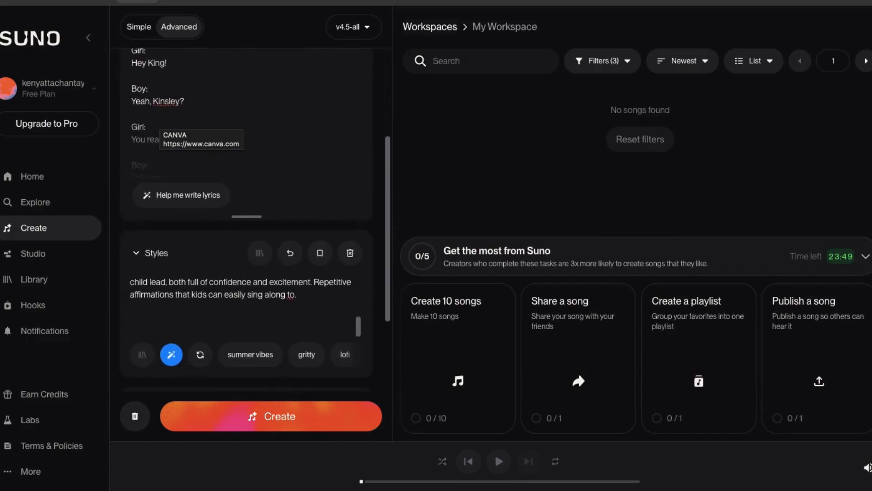
click(138, 1)
scroll(145, 202, up, 12)
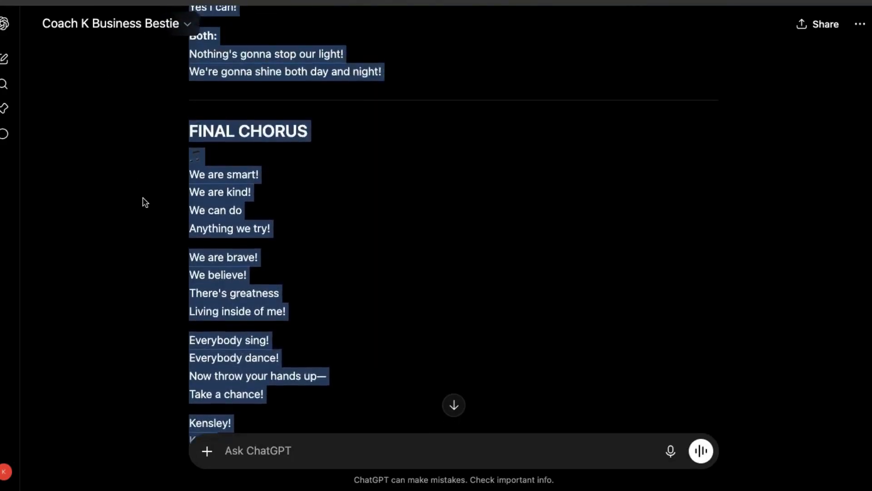
scroll(146, 202, up, 20)
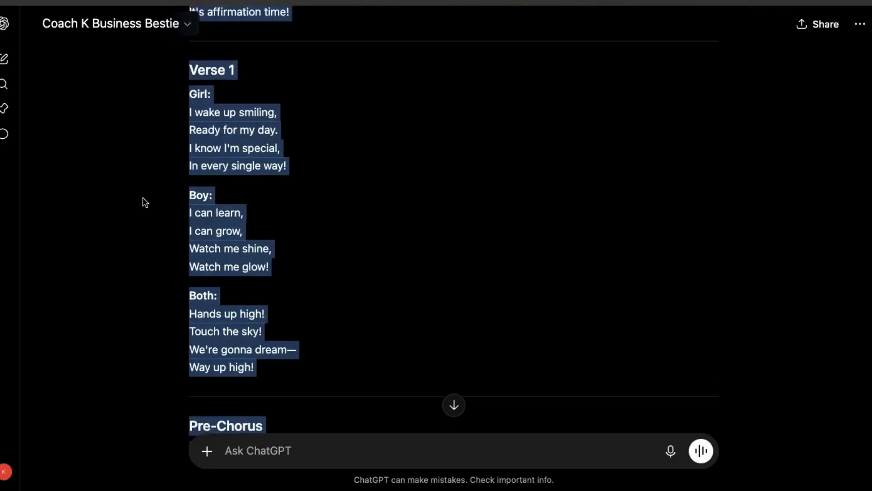
scroll(144, 201, up, 10)
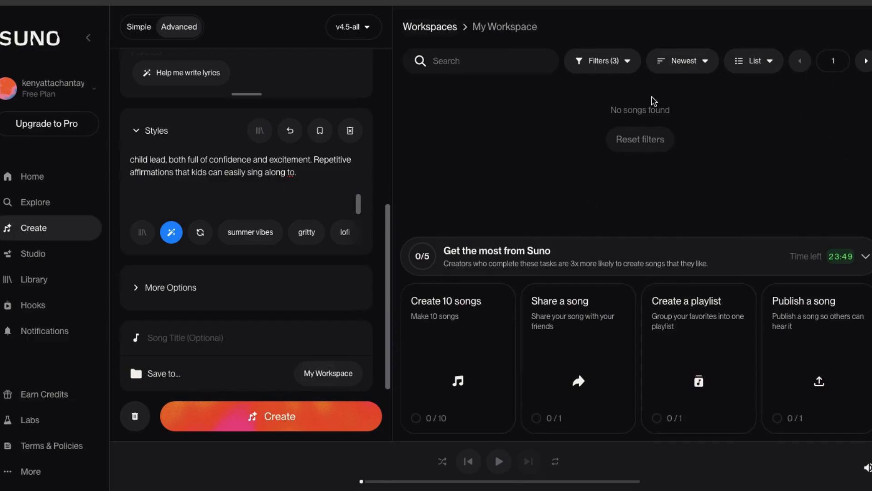
Step: Generate the song in Suno from the entered lyrics and style prompt, and check the new versions in My Workspace
click(275, 420)
mouse_move(841, 271)
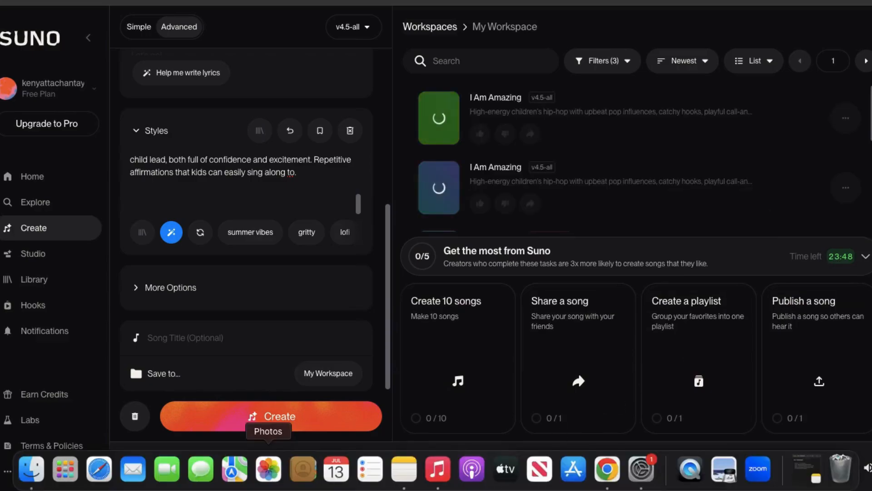
scroll(785, 199, down, 4)
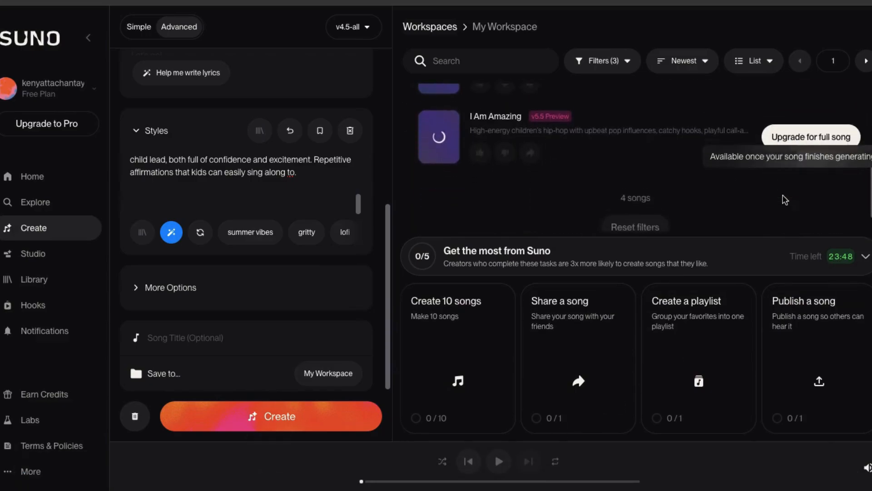
scroll(785, 199, up, 4)
scroll(785, 200, up, 1)
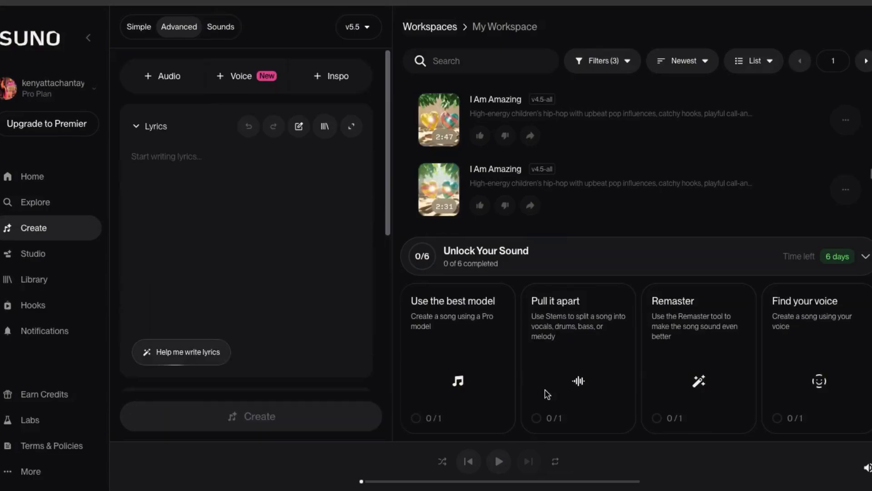
Step: Look through the generated "I Am Amazing" versions and view the download formats offered for the 2:30 v5.5 version
scroll(544, 389, right, 2)
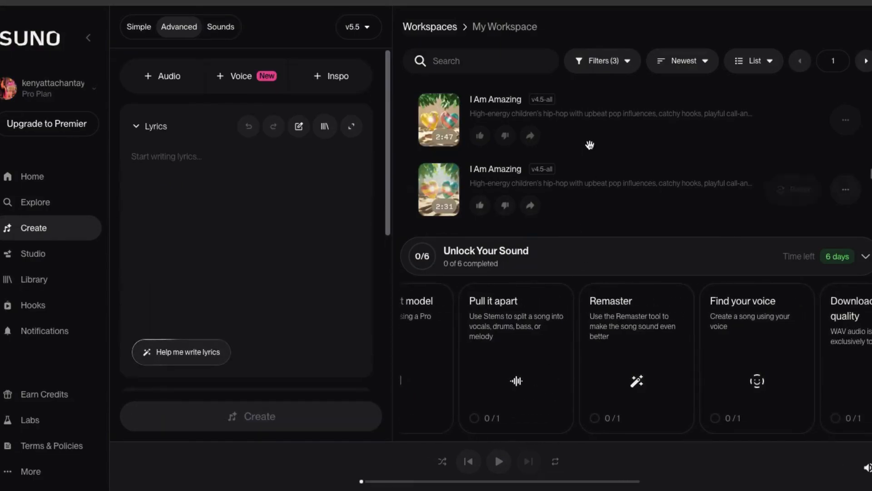
scroll(589, 131, down, 1)
scroll(590, 131, up, 1)
scroll(590, 131, down, 1)
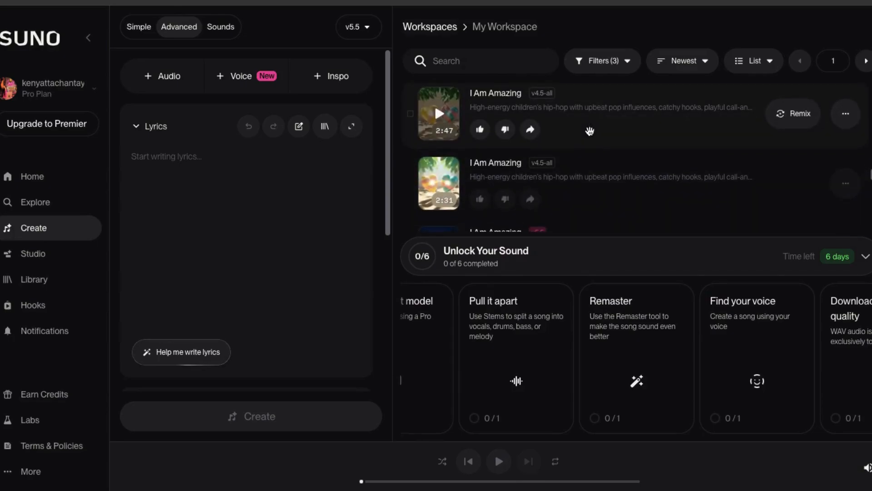
scroll(590, 131, down, 2)
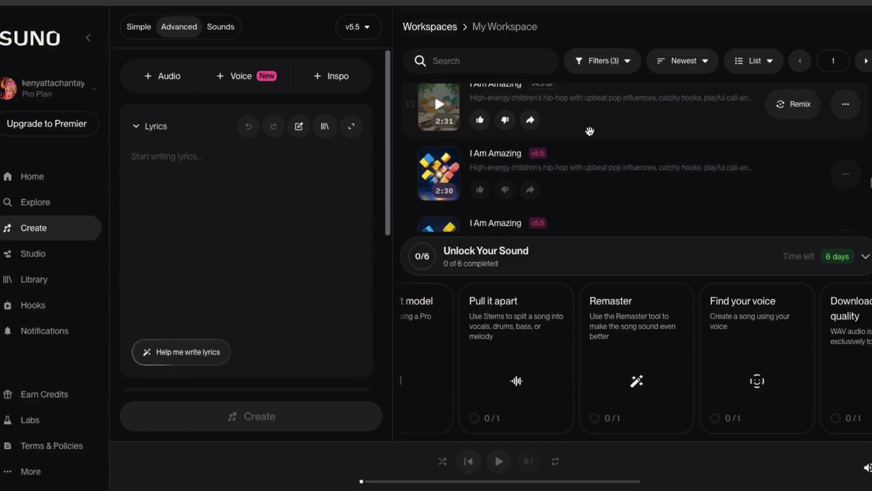
scroll(589, 132, down, 2)
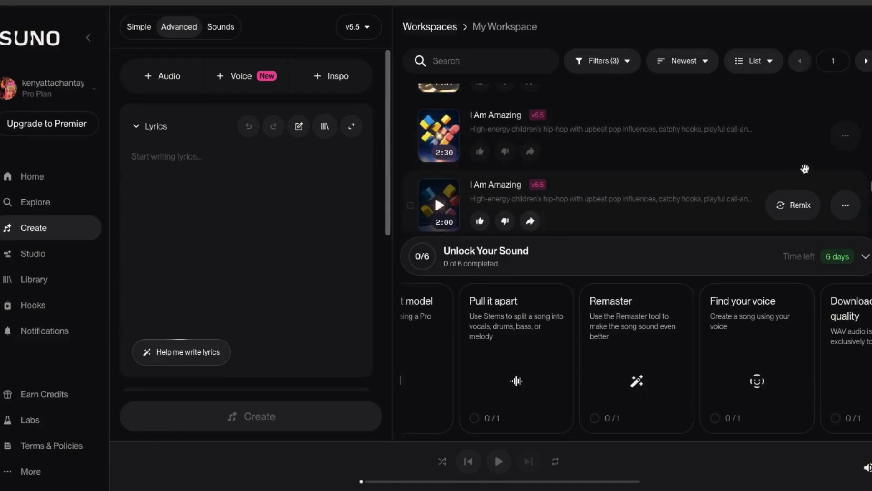
click(846, 136)
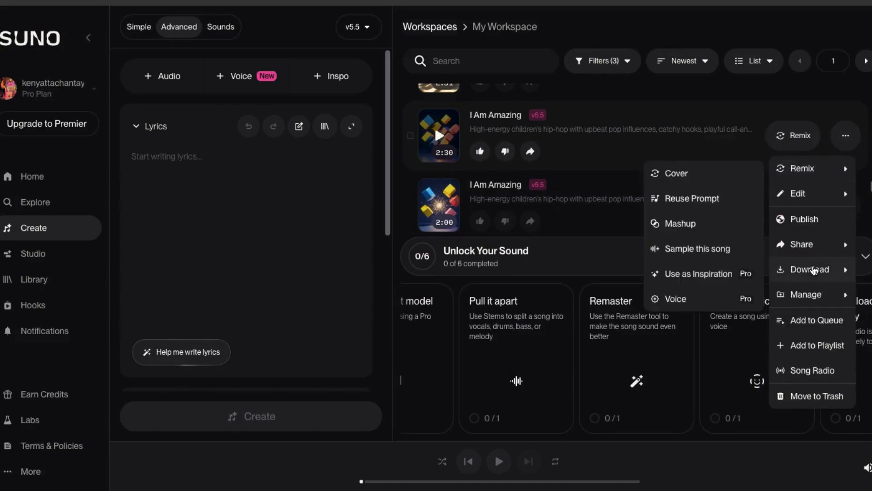
mouse_move(811, 269)
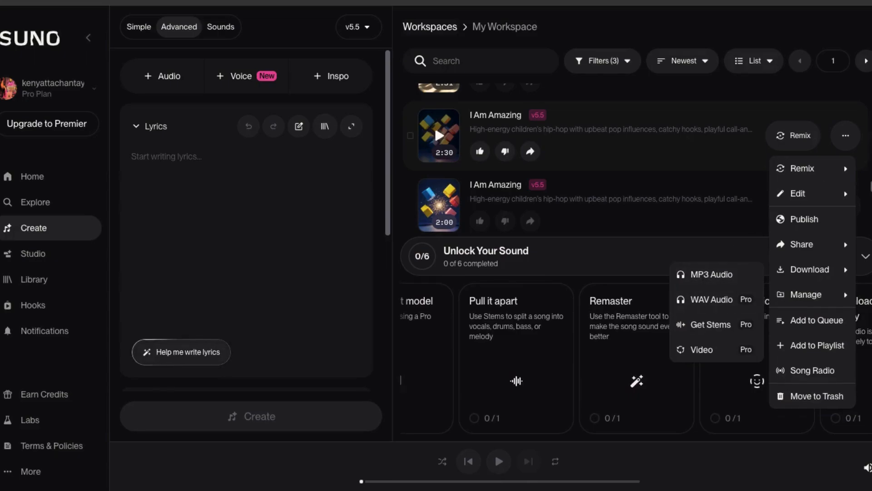
click(816, 93)
Step: View the available actions, including Download, for the 2:47 v4.5-all version of "I Am Amazing"
scroll(714, 121, up, 2)
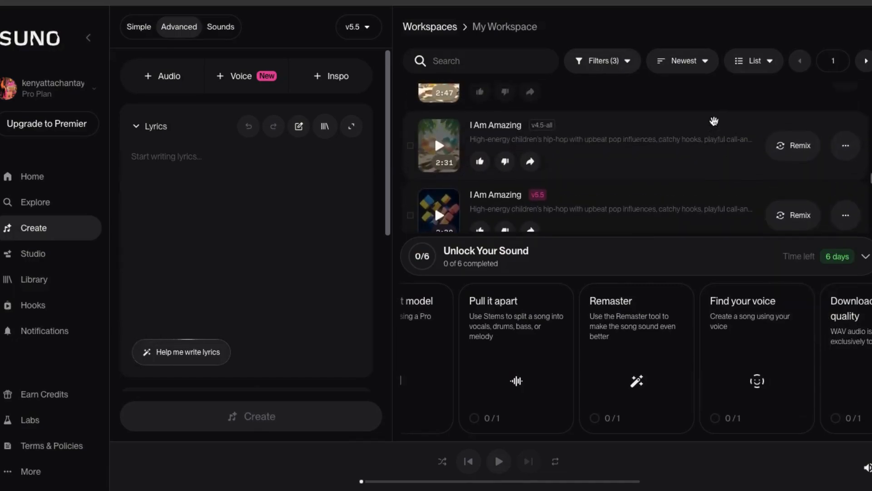
scroll(714, 120, up, 1)
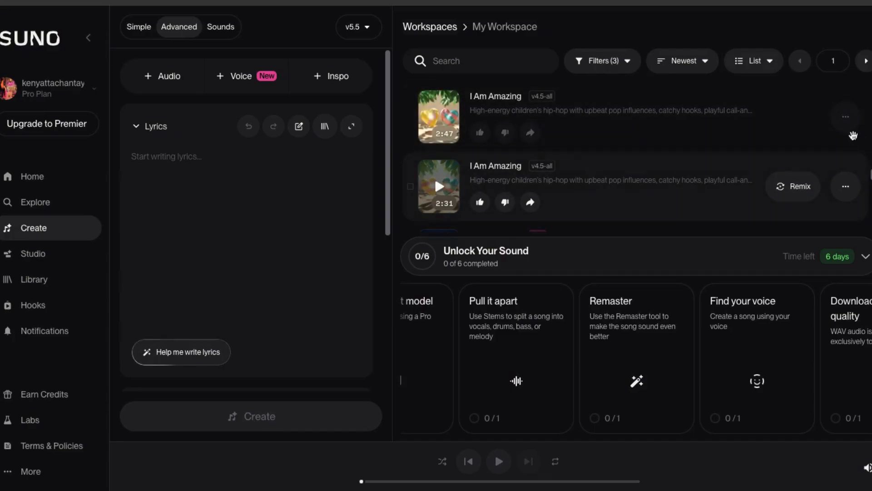
click(847, 120)
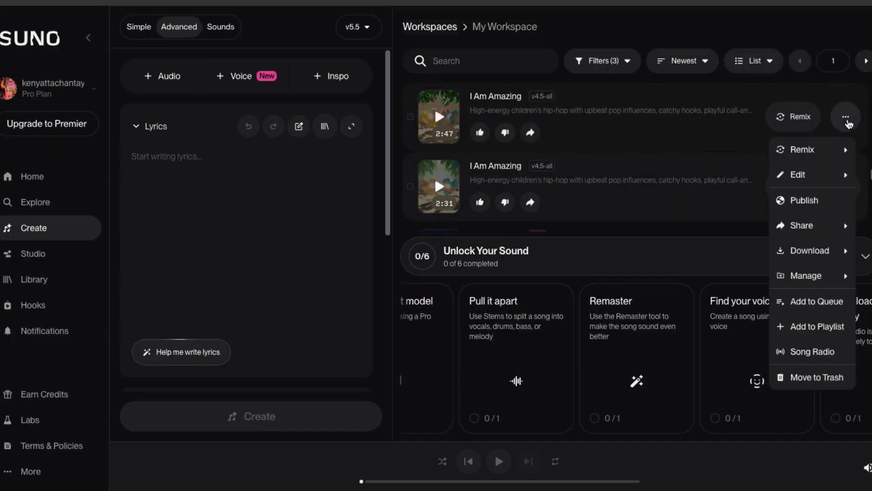
mouse_move(784, 251)
click(398, 275)
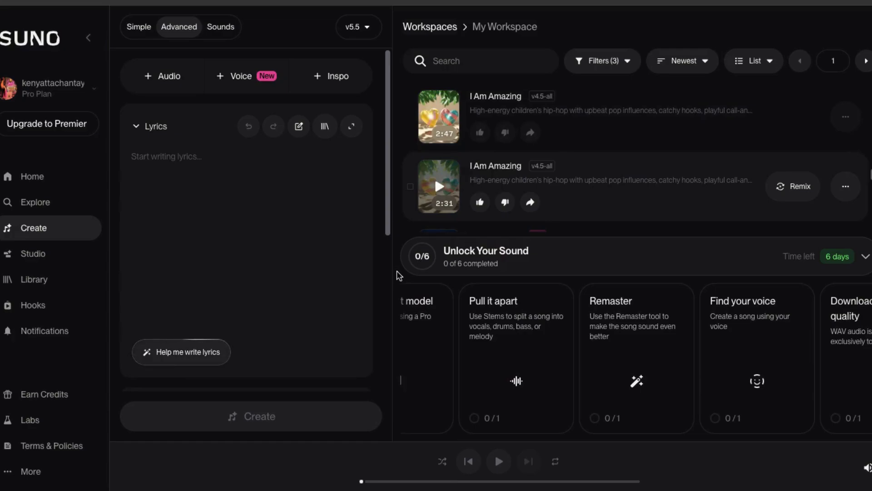
Step: Preview the opening seconds of the 2:47 and the 2:31 v4.5-all versions of "I Am Amazing"
scroll(684, 179, down, 3)
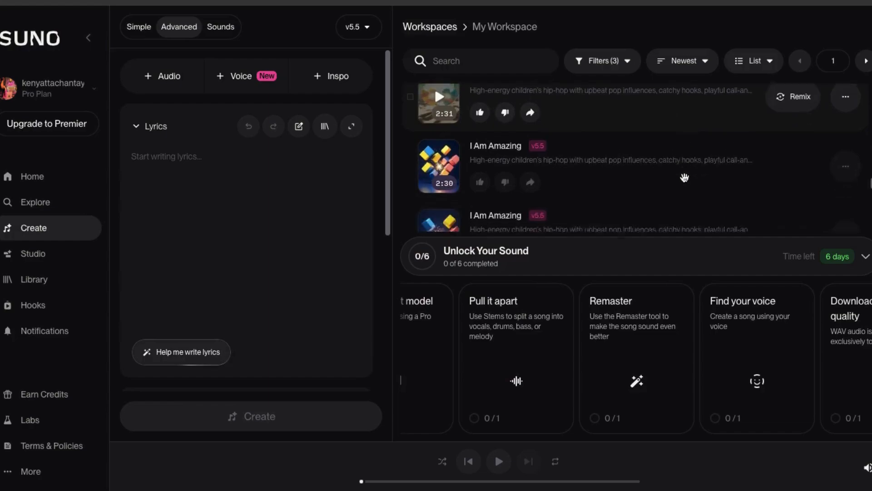
scroll(685, 178, down, 3)
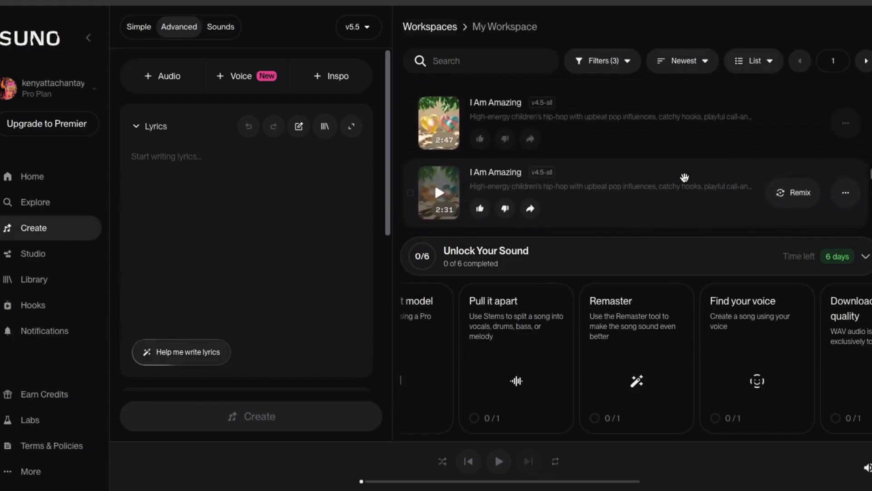
click(439, 133)
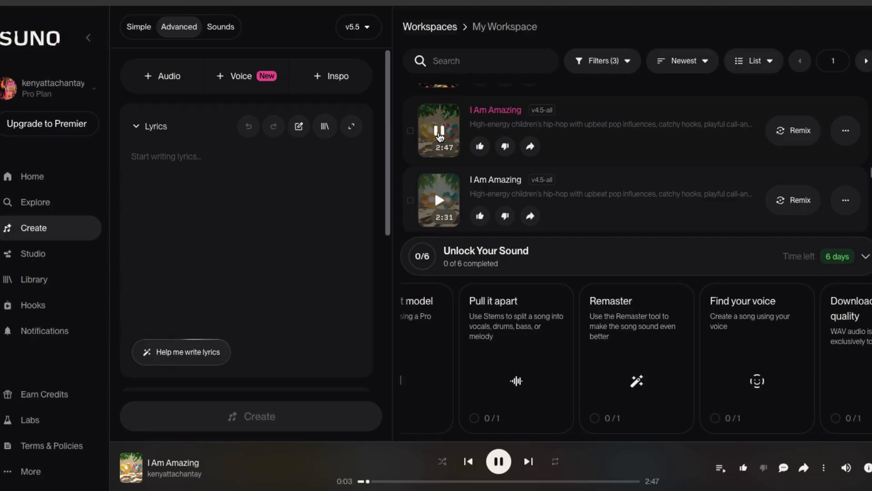
click(438, 132)
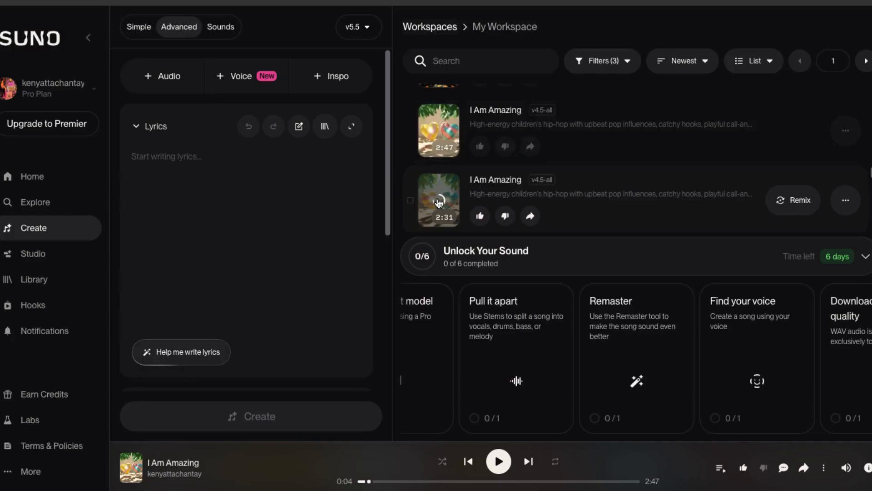
click(438, 201)
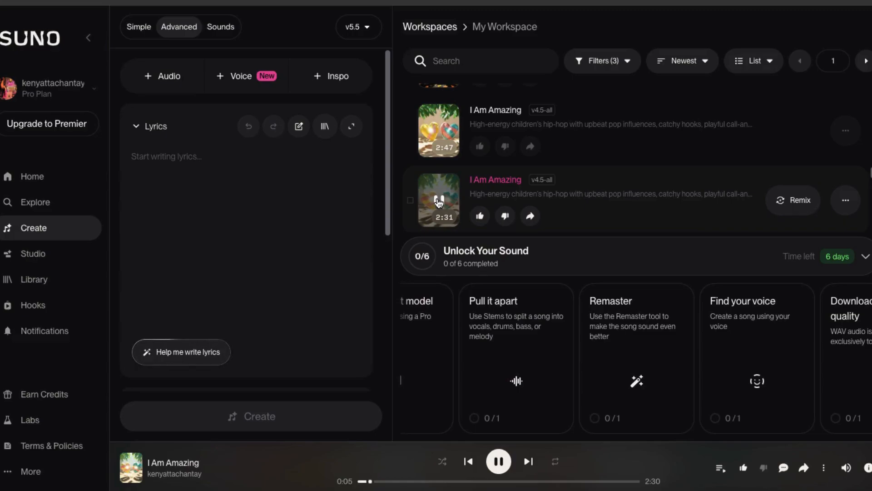
click(439, 200)
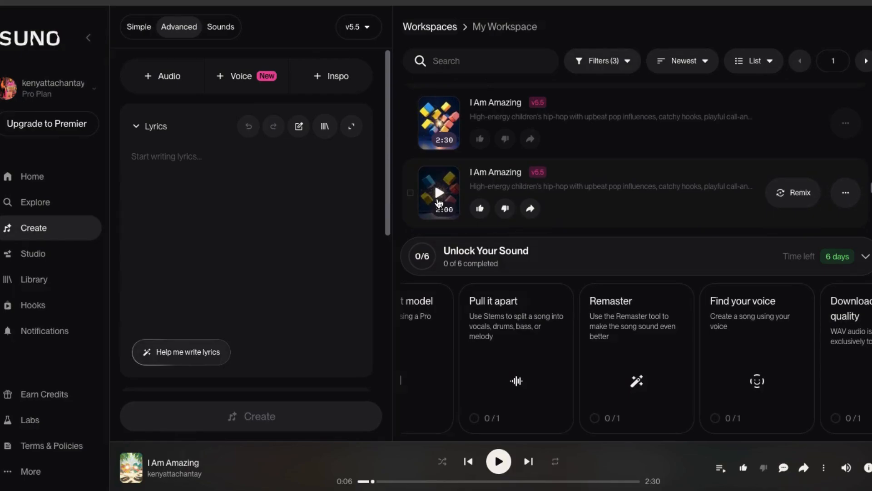
Step: Preview the opening seconds of the 2:30 and the 2:00 v5.5 versions of "I Am Amazing"
click(439, 123)
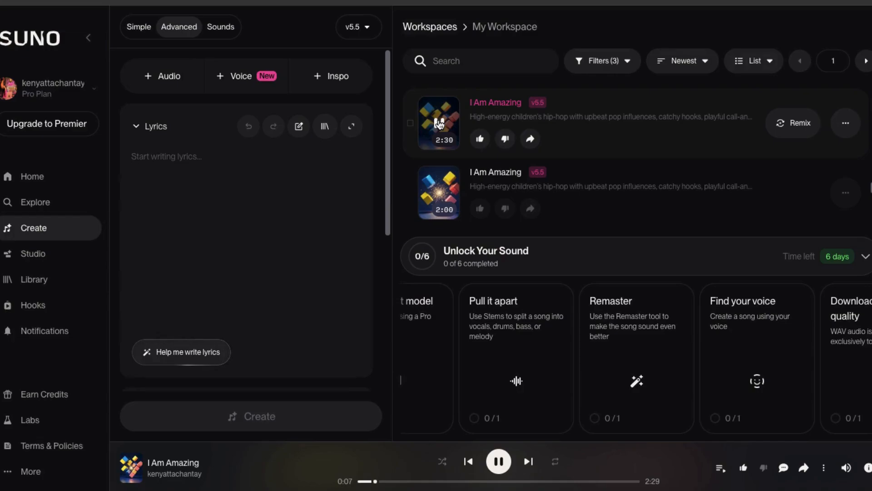
click(439, 124)
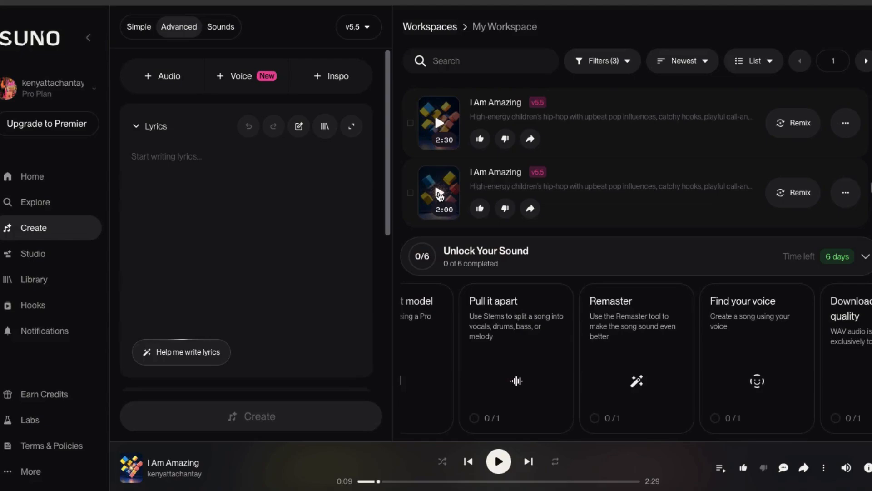
click(438, 195)
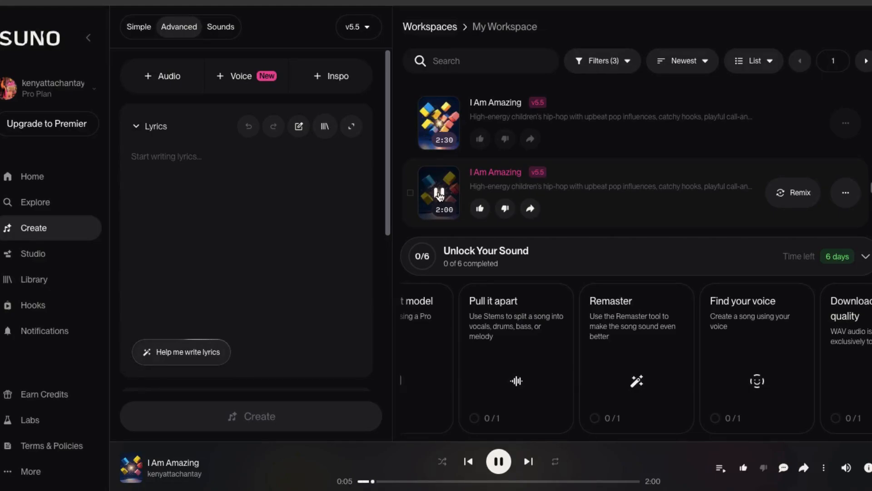
click(439, 194)
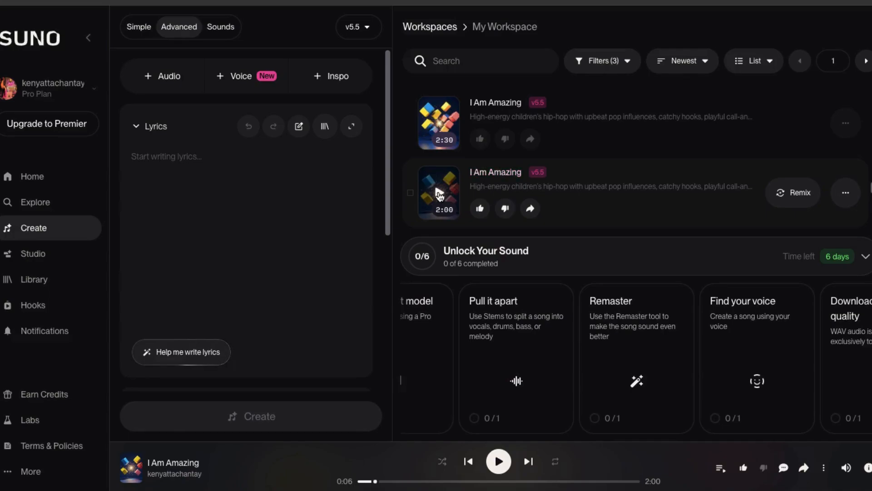
Step: Download the 2:30 v5.5 version of "I Am Amazing" as MP3 audio
scroll(479, 165, down, 2)
scroll(479, 165, up, 2)
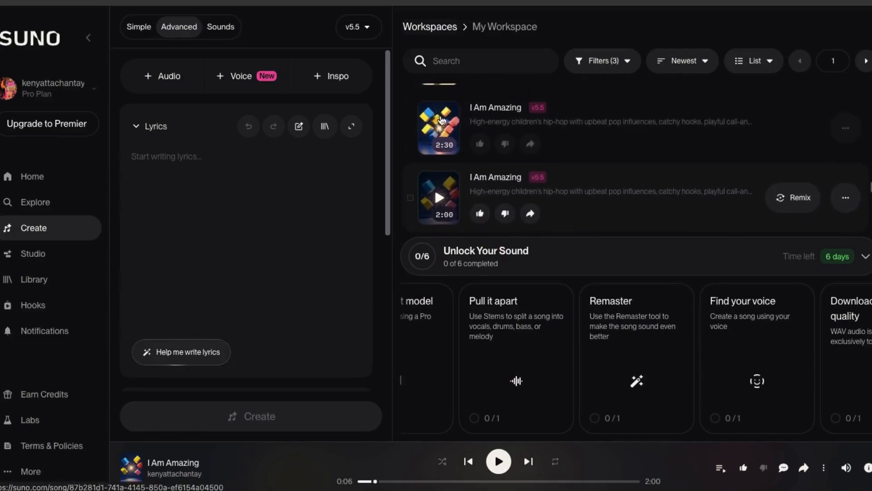
scroll(545, 154, down, 3)
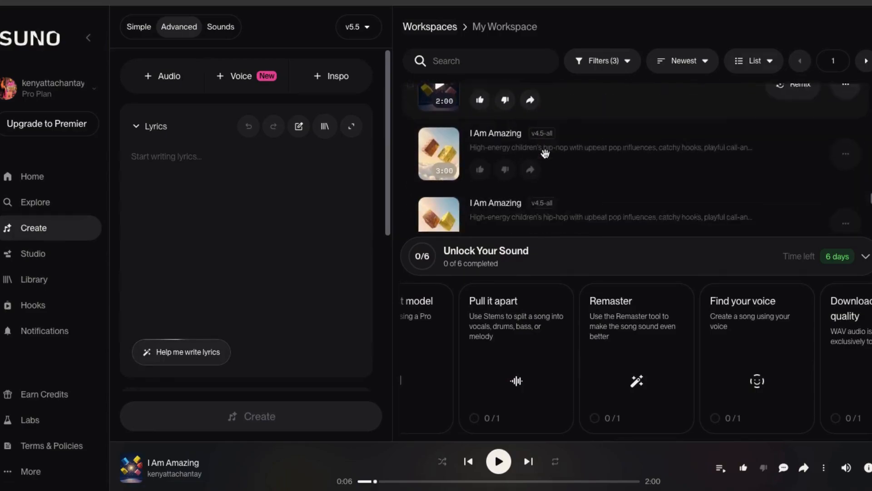
scroll(545, 154, down, 6)
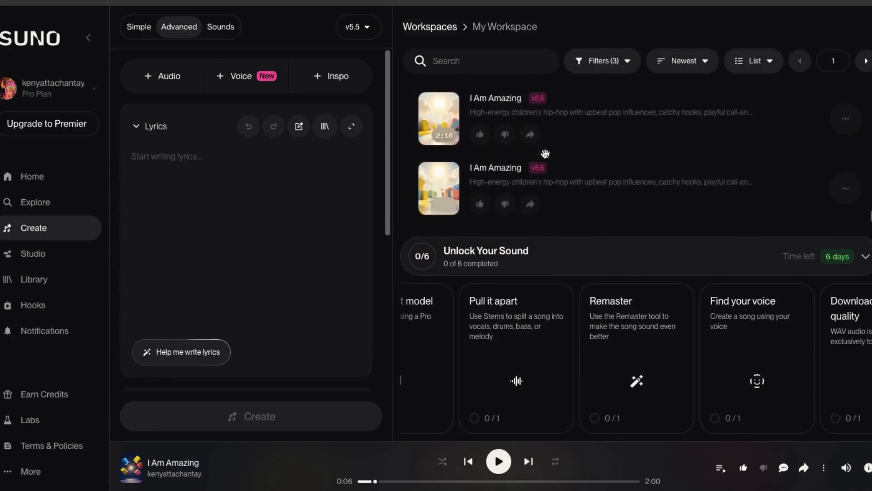
scroll(545, 153, up, 6)
scroll(545, 154, up, 3)
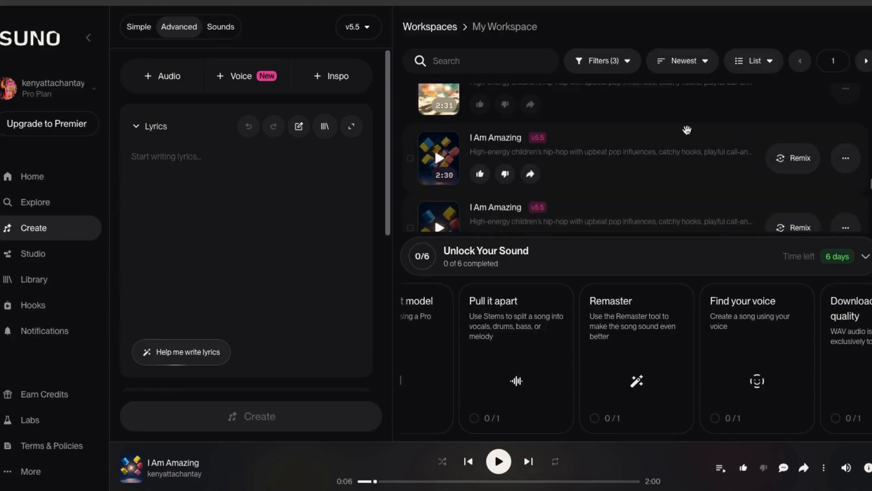
click(846, 160)
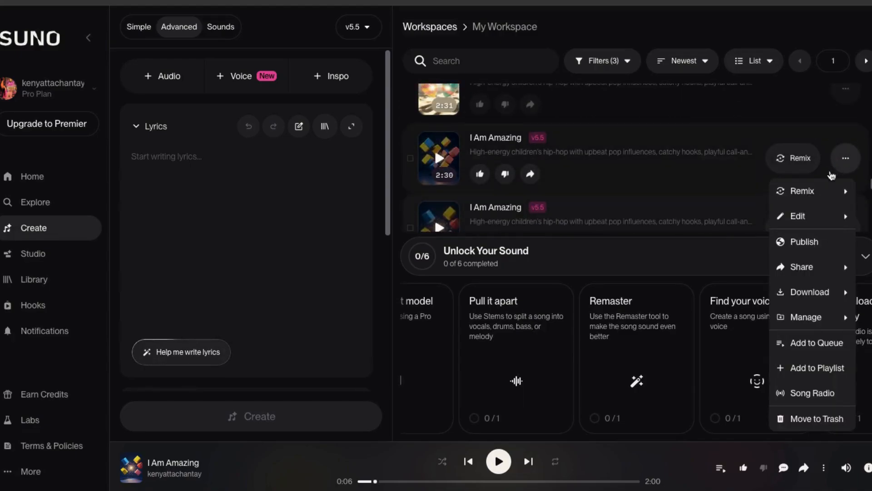
mouse_move(802, 298)
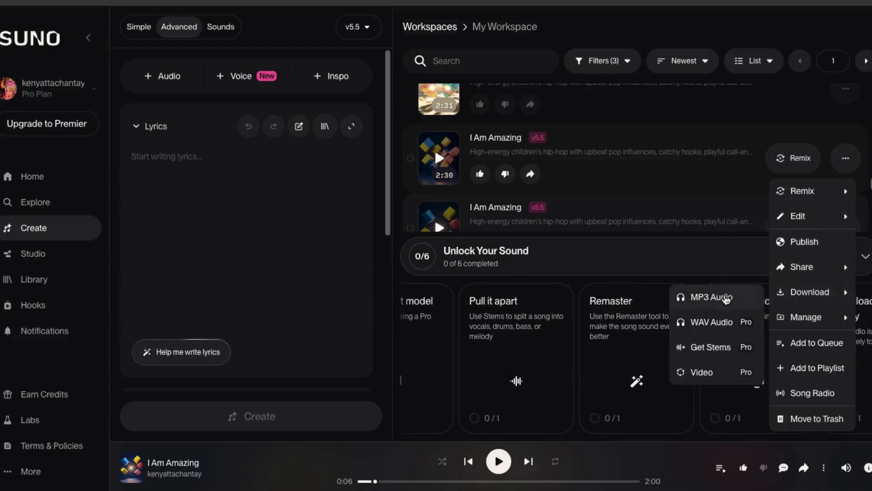
click(727, 299)
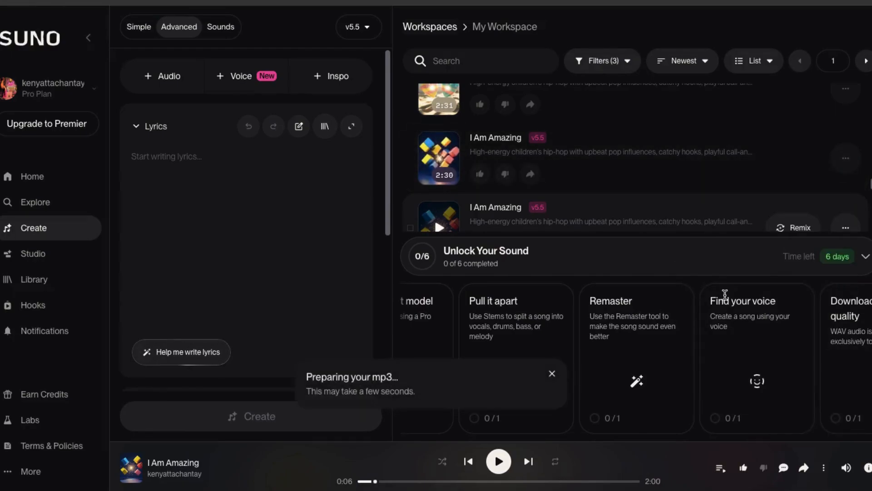